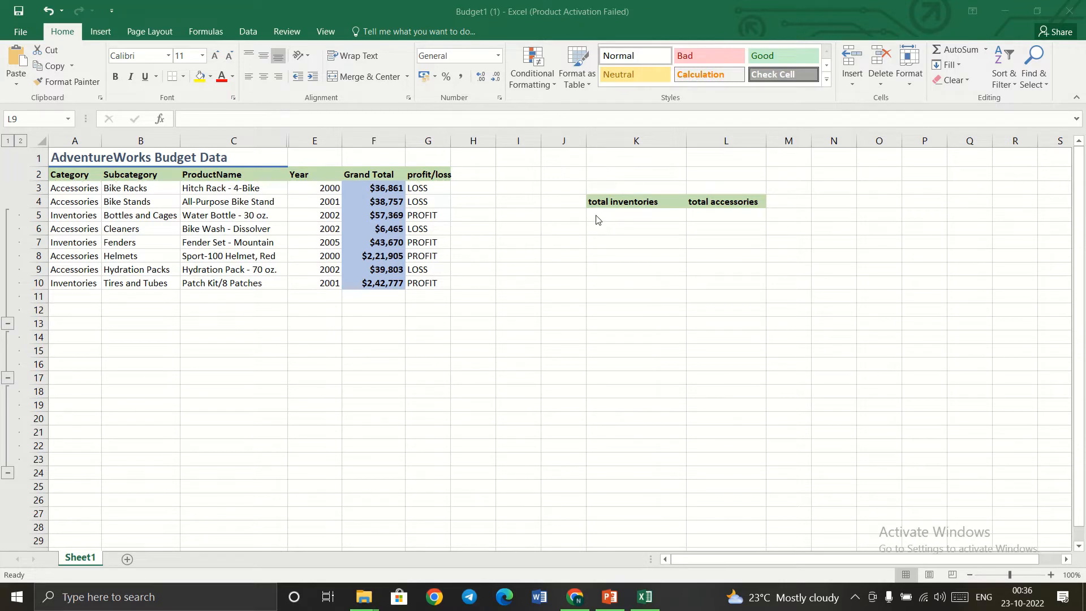
Step: Start a SUMIFS formula in cell K5, below the total inventories heading
left_click(707, 202)
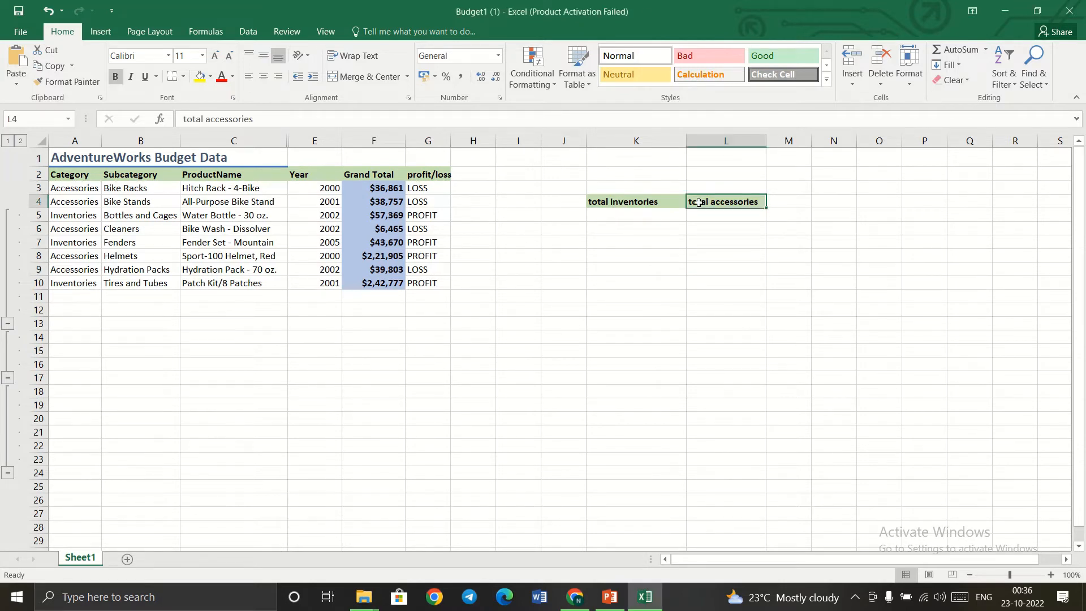
left_click(626, 204)
double_click(614, 225)
left_click(612, 218)
double_click(612, 217)
type("=")
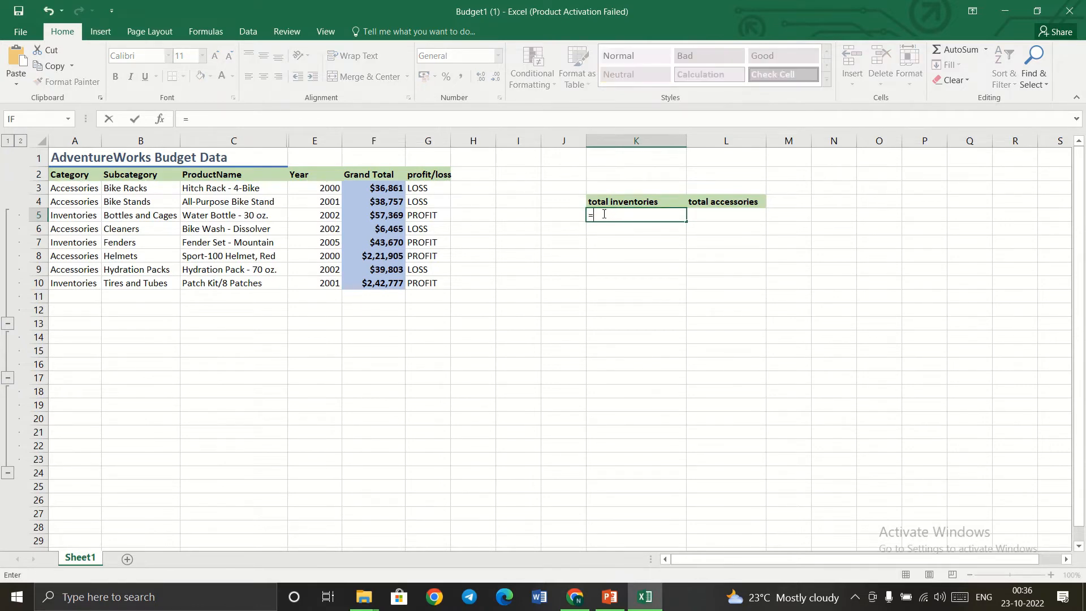
type("sum")
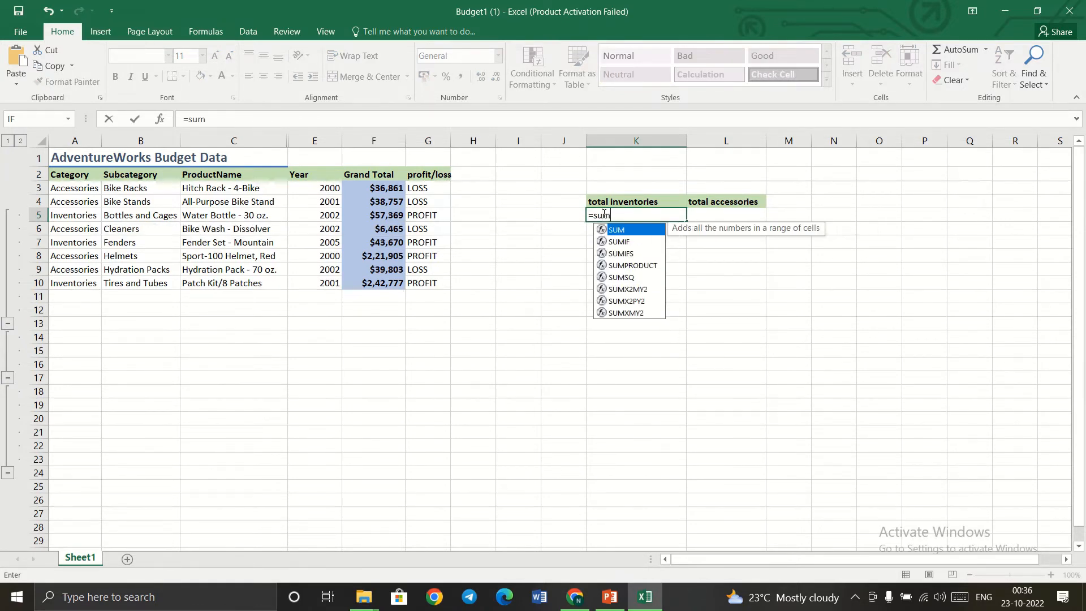
left_click(641, 254)
double_click(640, 254)
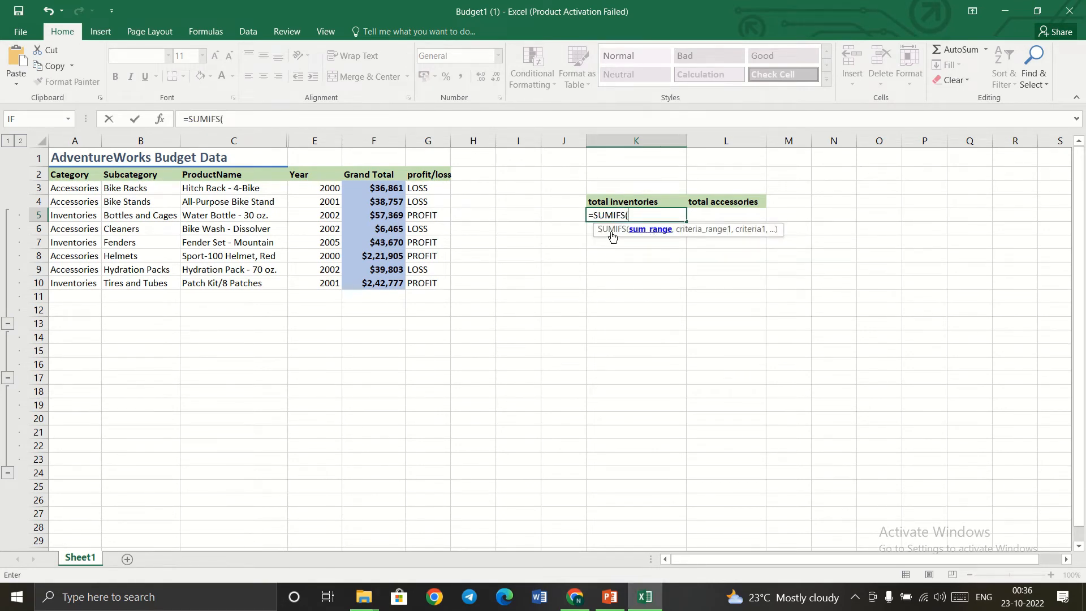
Step: Give SUMIFS the sum range F3:F10, the criteria range A3:A10 and cell A3 as the criterion
left_click_drag(388, 188, 391, 286)
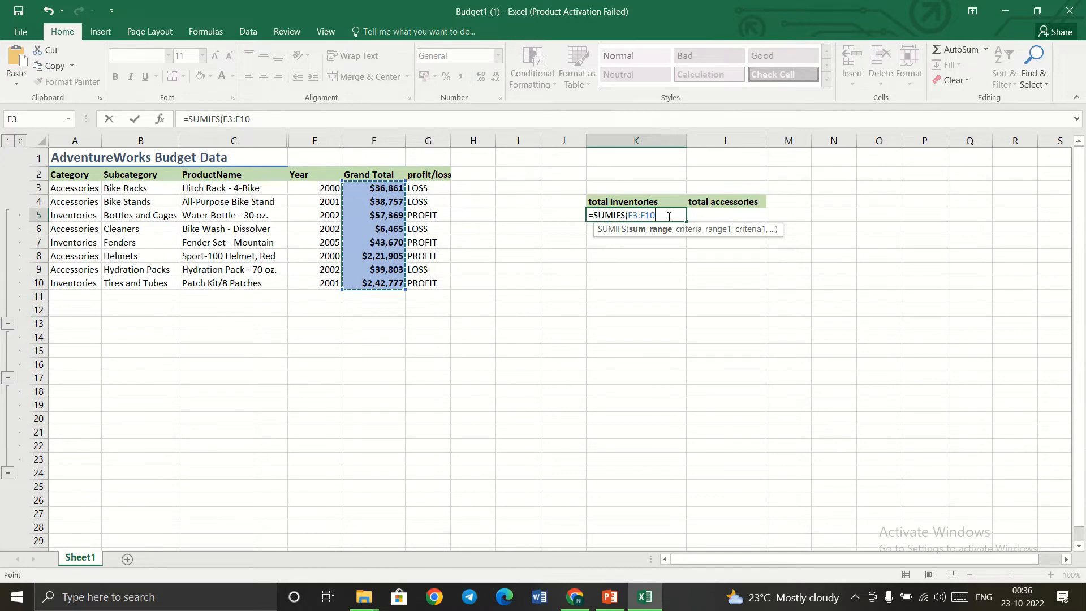
type(",")
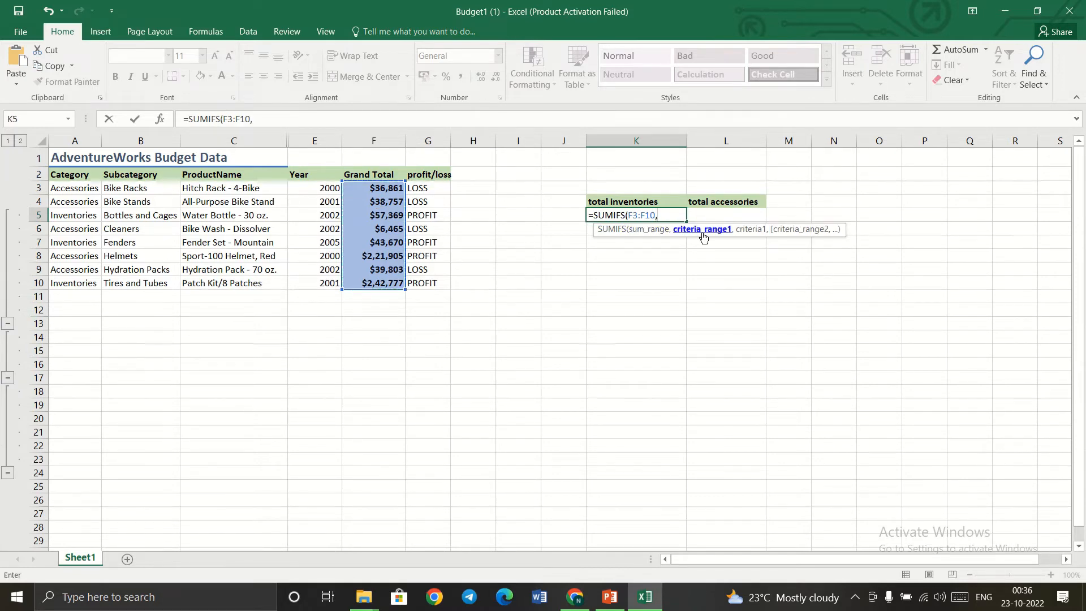
left_click(71, 190)
left_click_drag(71, 190, 79, 286)
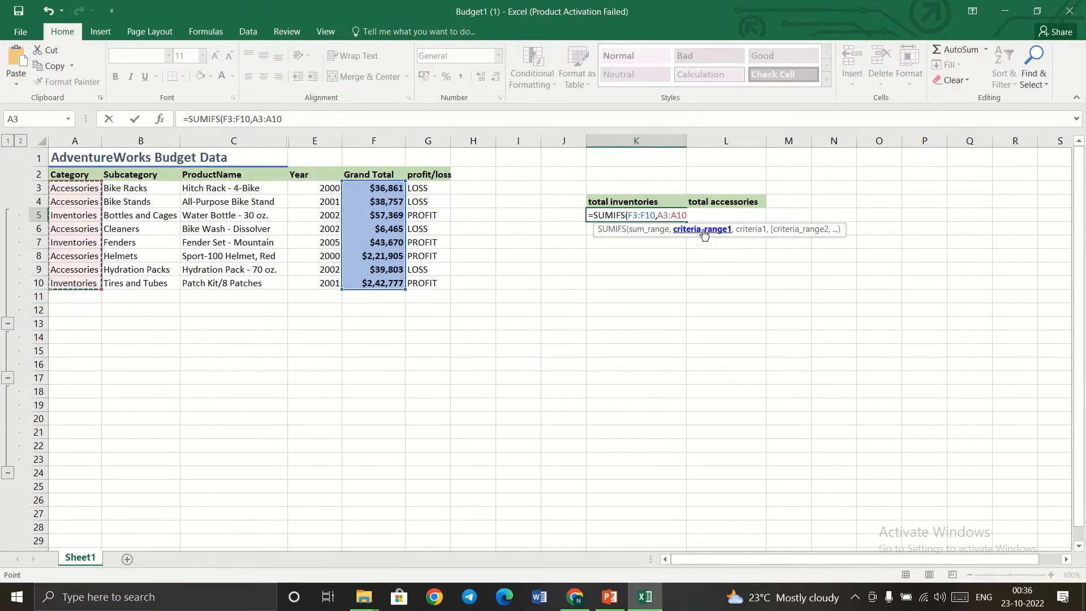
type(",")
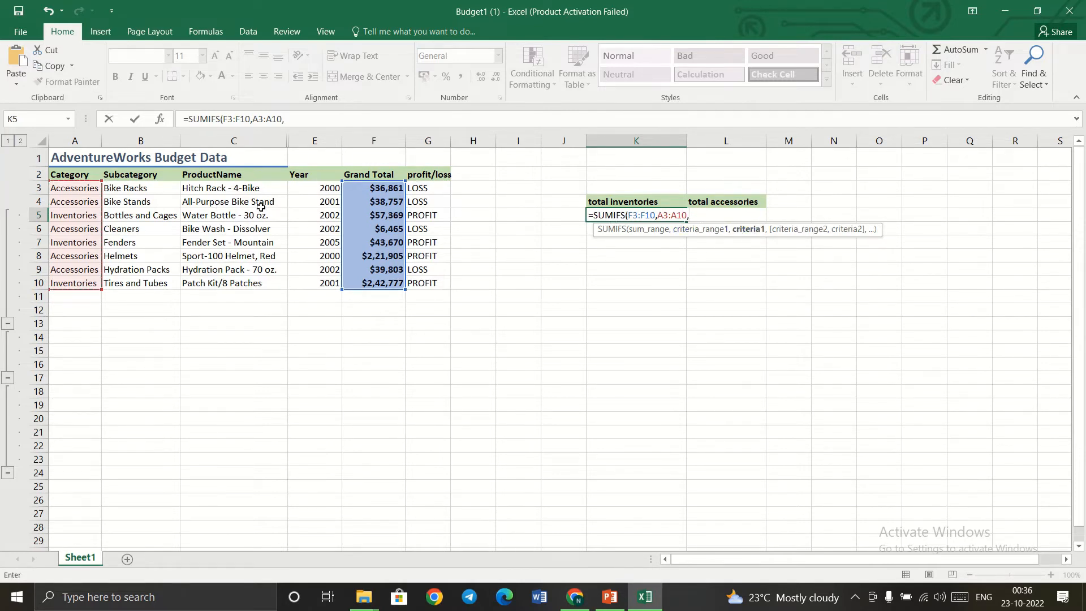
left_click(67, 189)
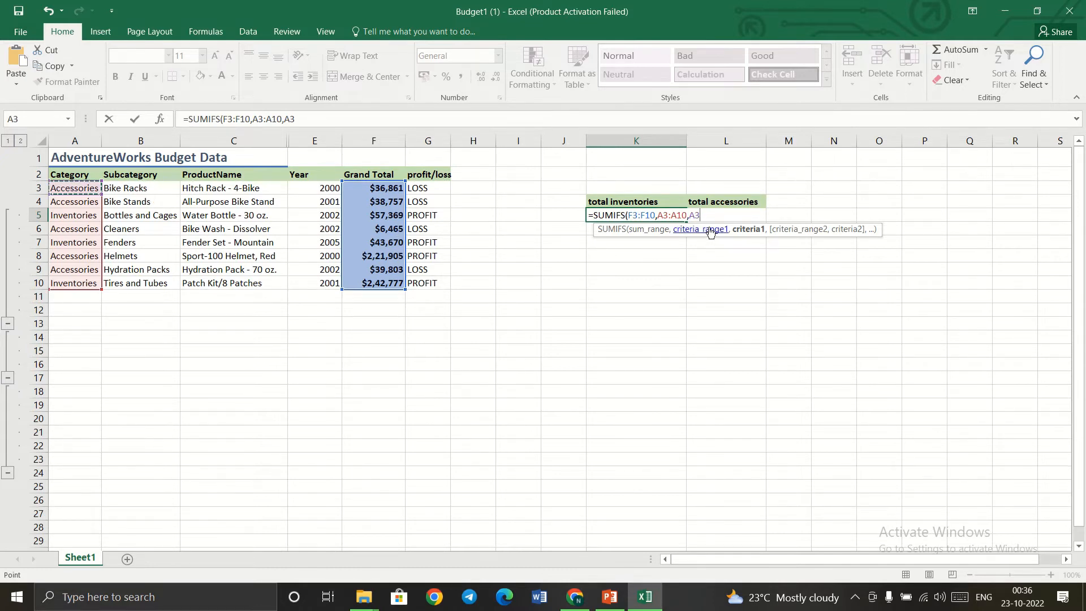
type(",")
left_click(86, 217)
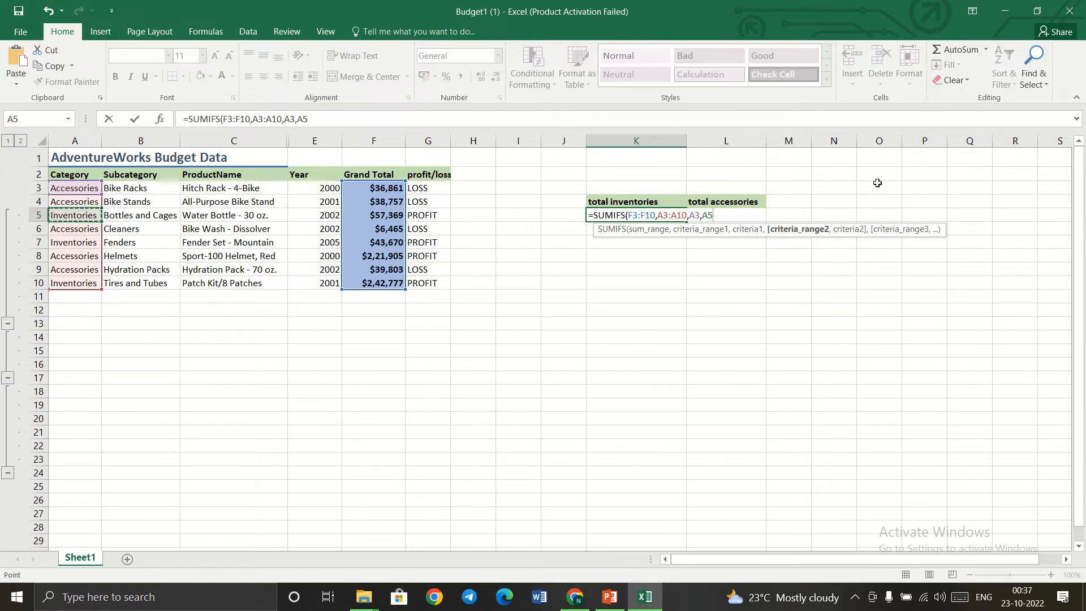
left_click(649, 243)
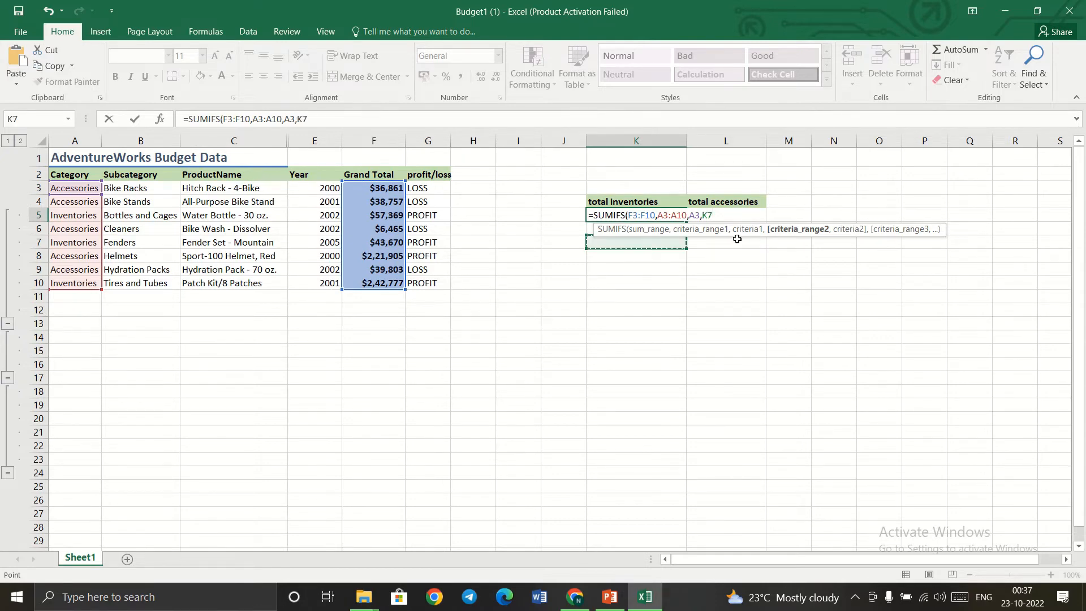
key("BackSpace")
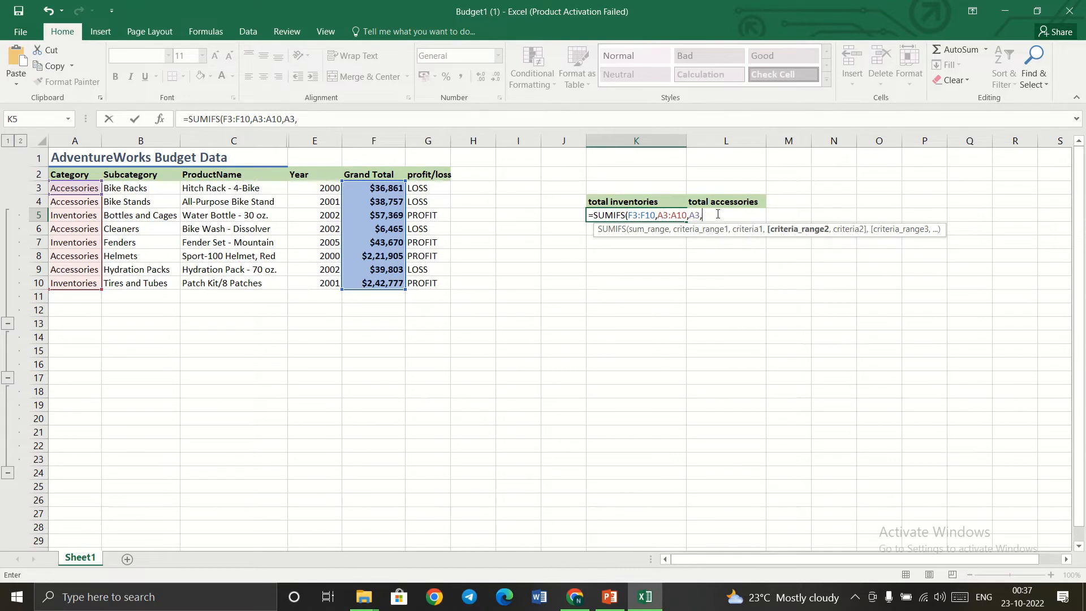
key("BackSpace")
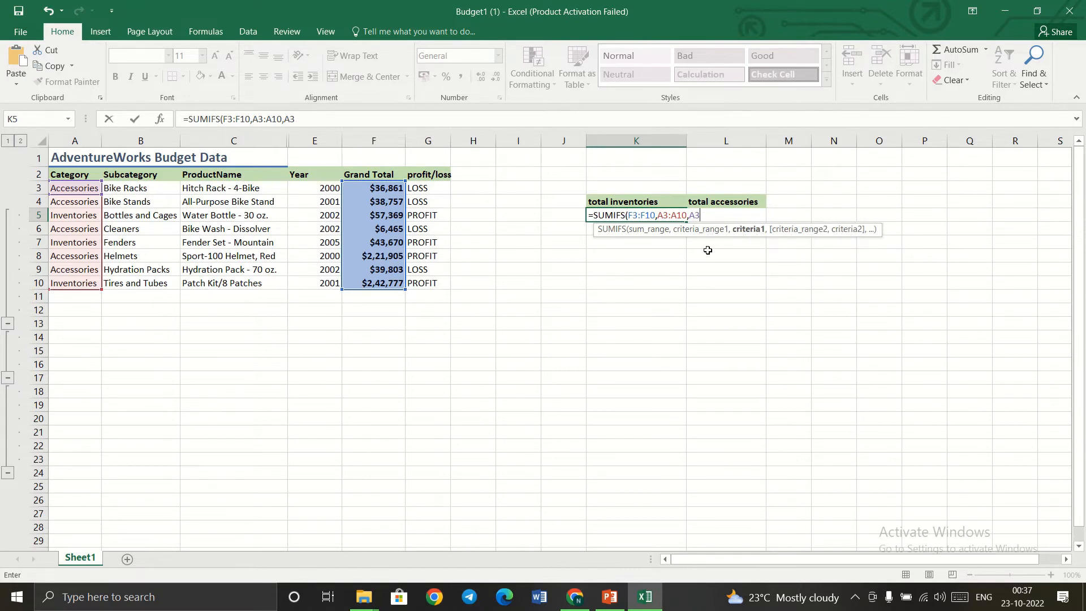
Step: Commit the SUMIFS formula in the total inventories cell
left_click(661, 253)
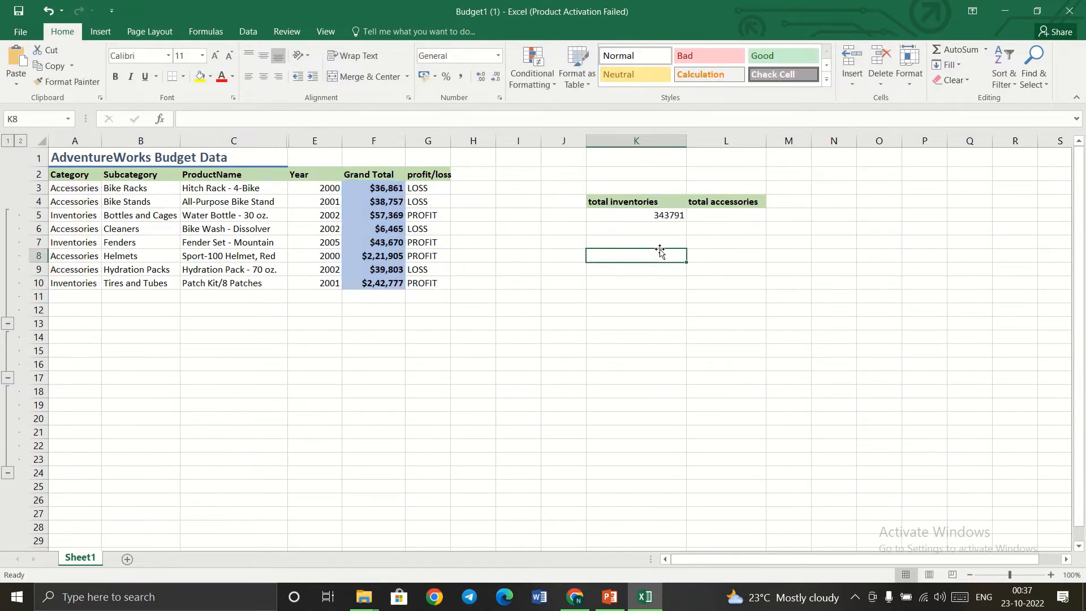
Step: Check the SUMIFS result in K5 against the Grand Total values of the Accessories rows
left_click(649, 218)
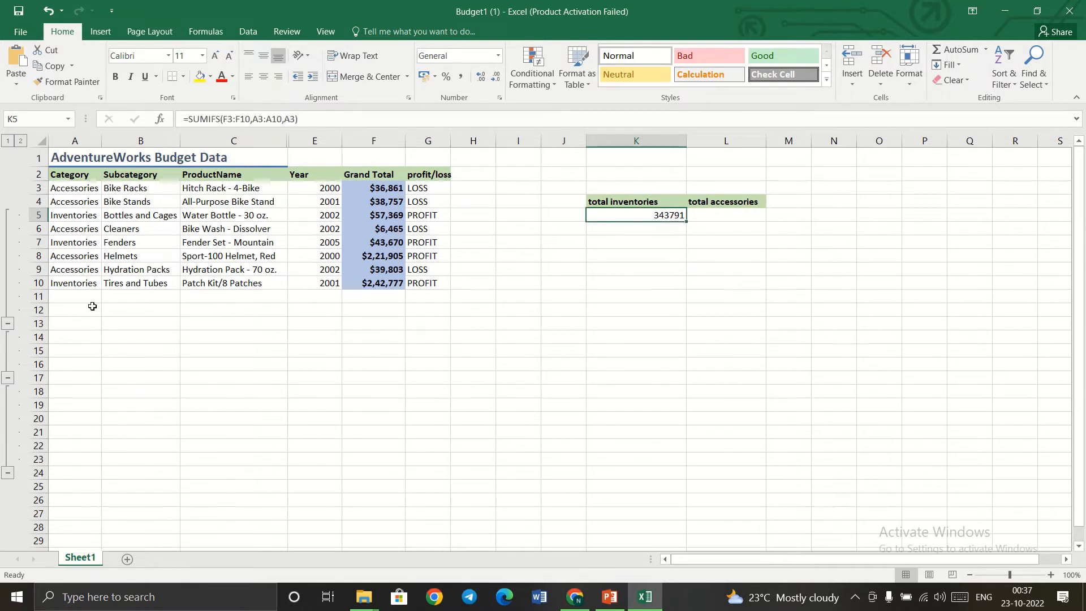
left_click(65, 190)
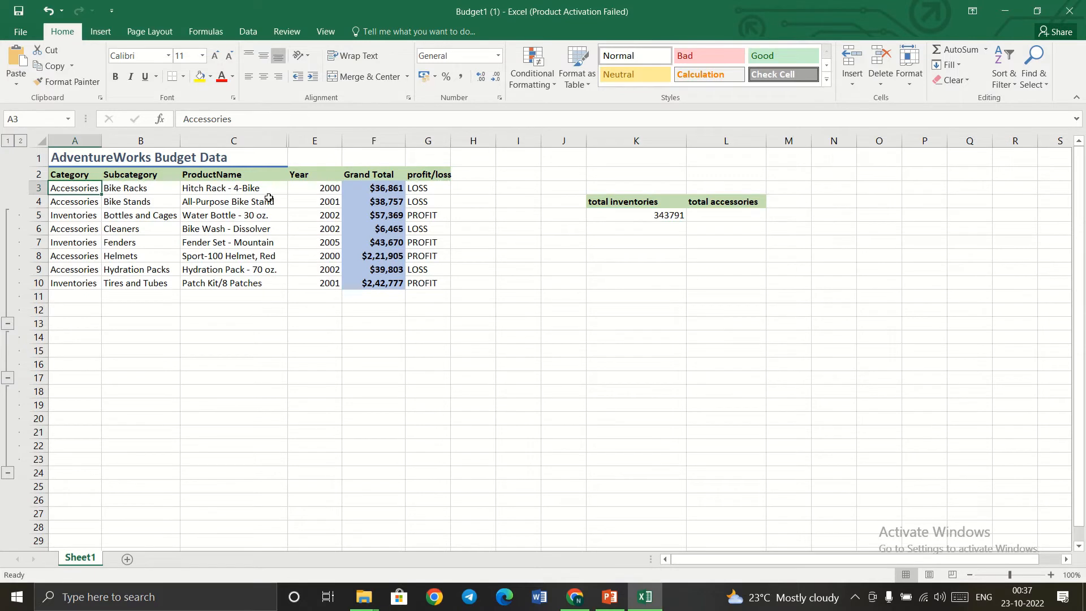
left_click(392, 188)
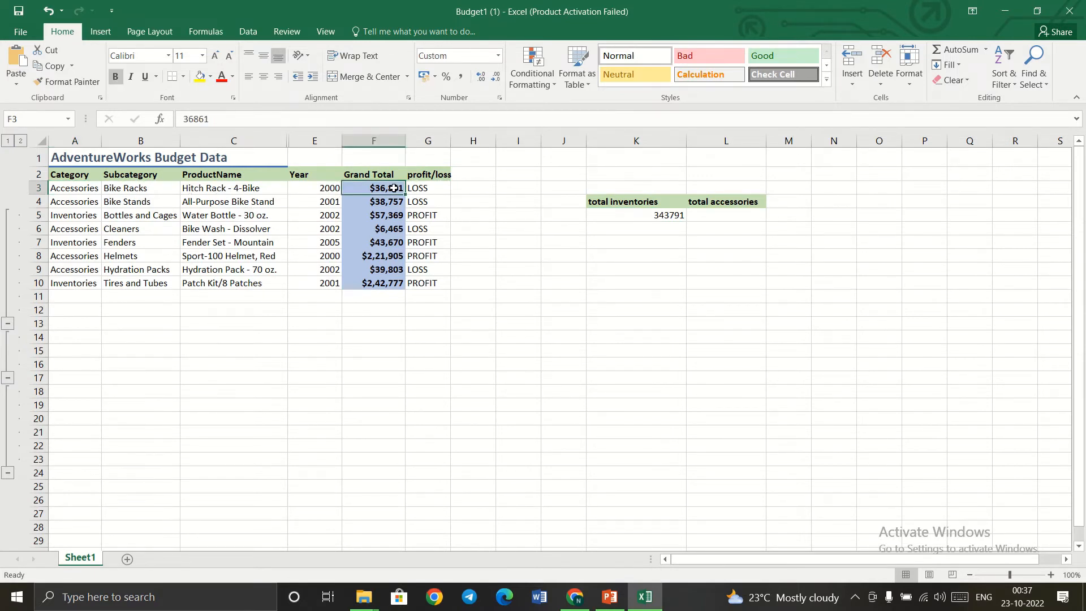
key("Return")
key("Return")
key("Return")
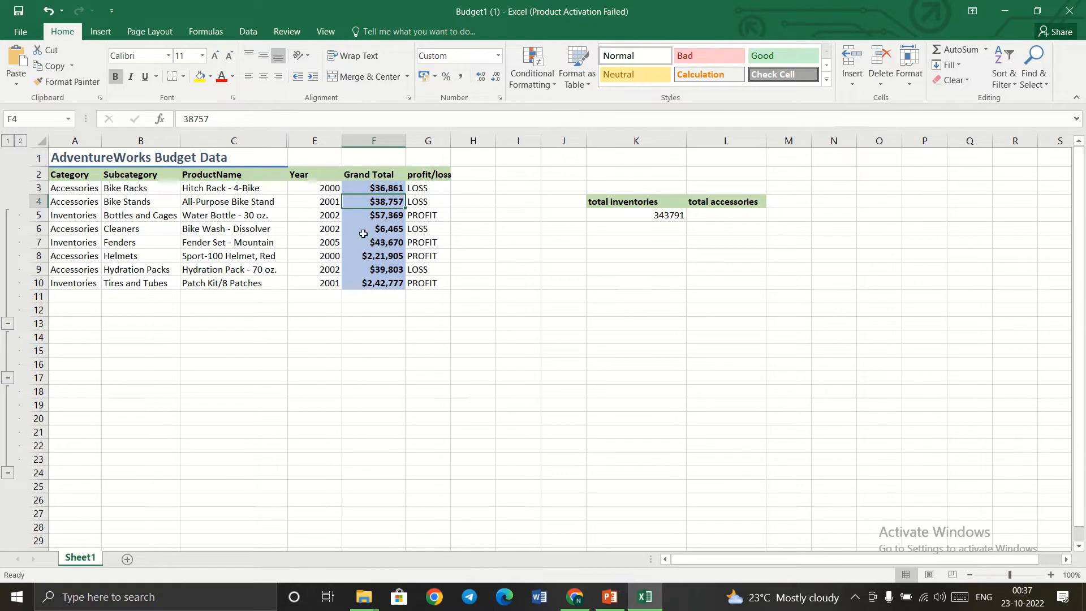
key("Return")
key("Return")
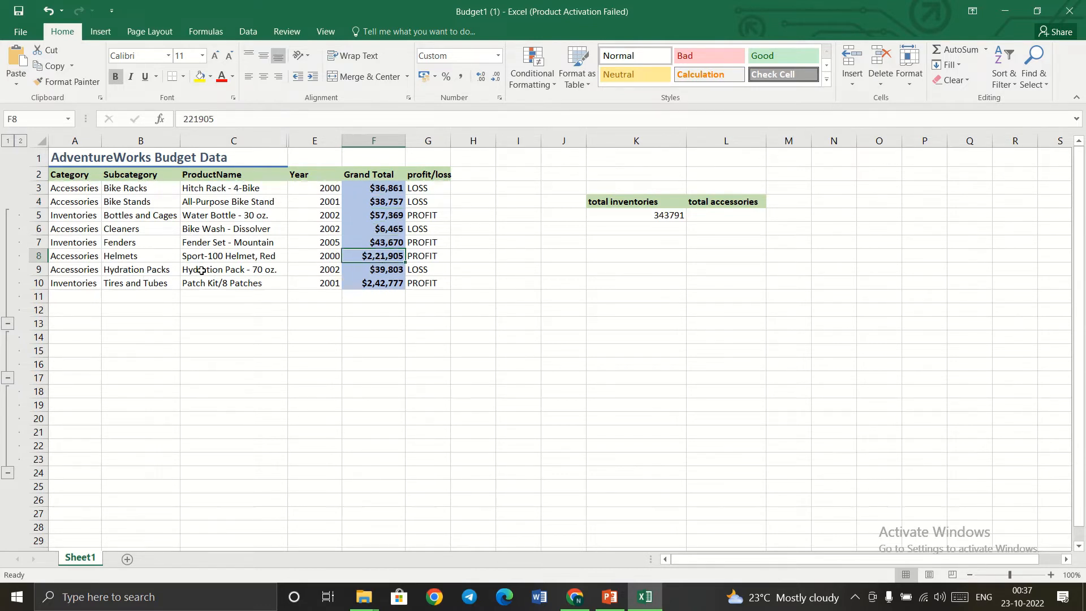
key("Return")
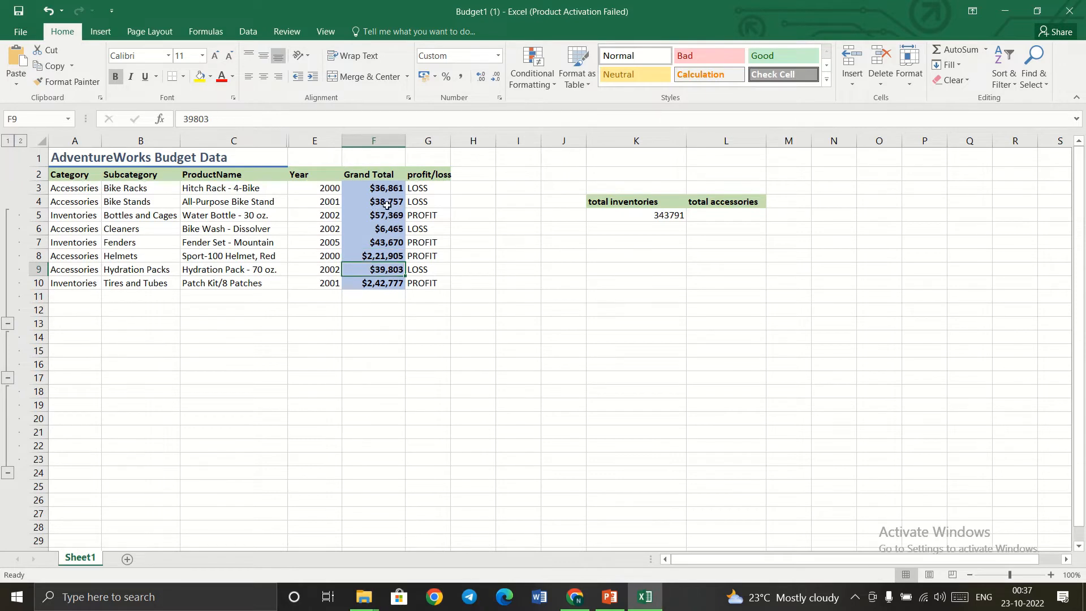
left_click(661, 219)
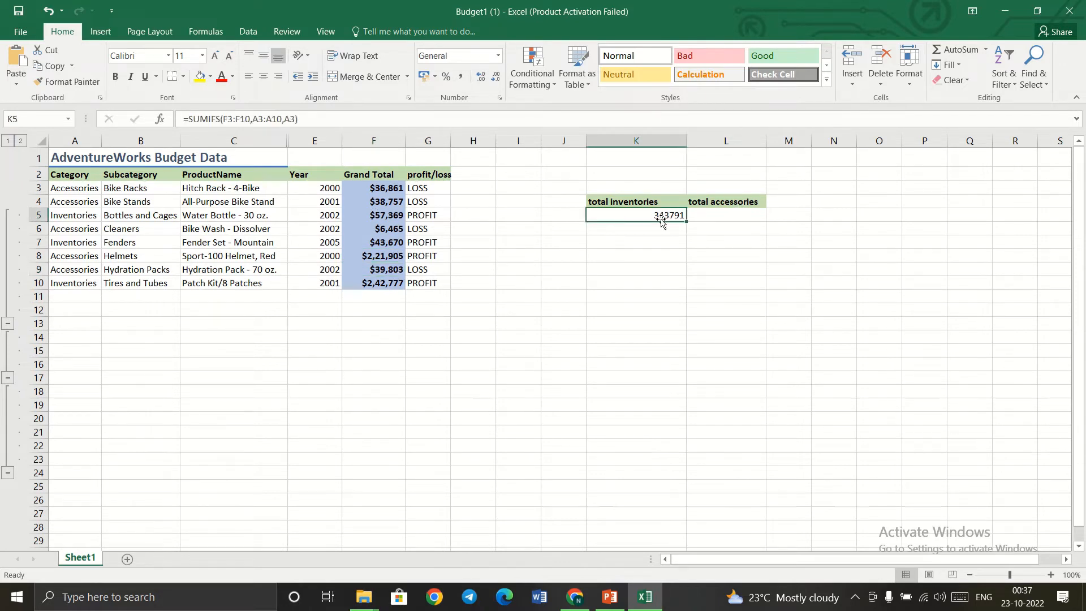
mouse_move(538, 5)
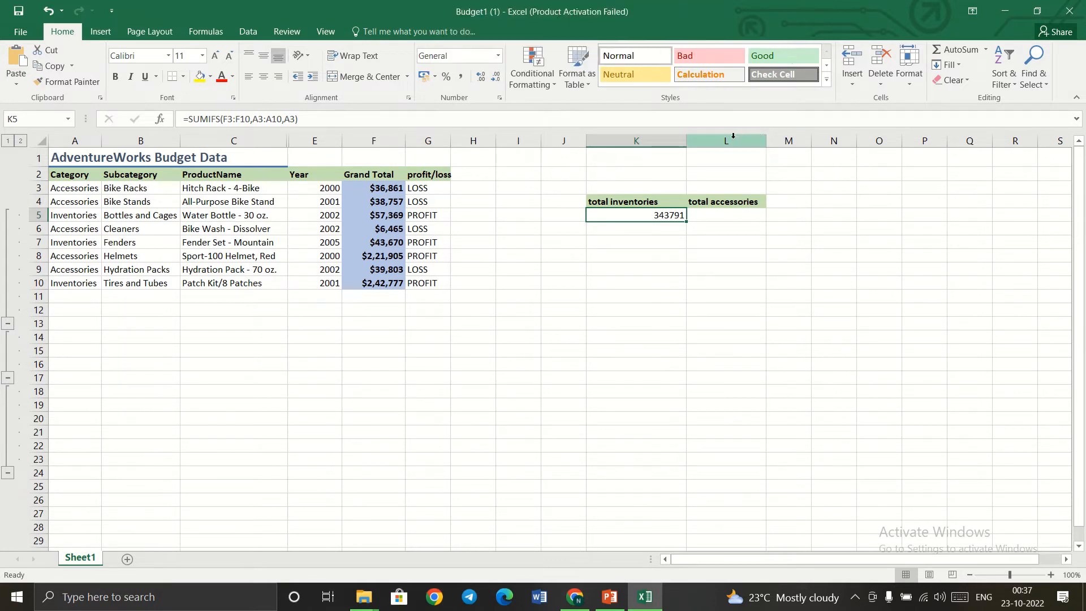
mouse_move(491, 3)
left_click(487, 26)
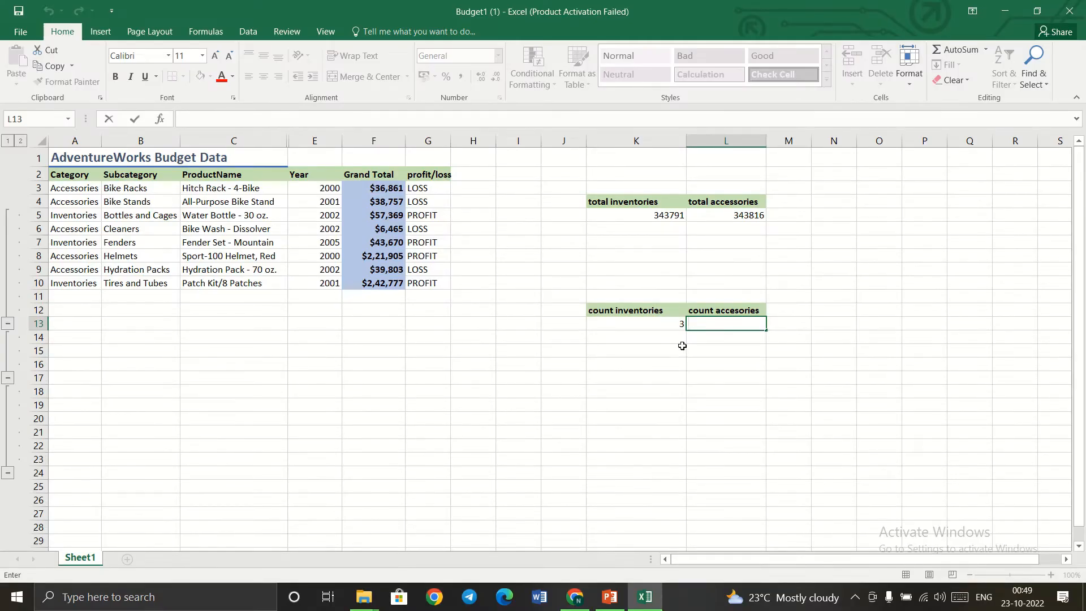
Step: Clear the existing value from cell K13 under count inventories
left_click(679, 327)
key("Delete")
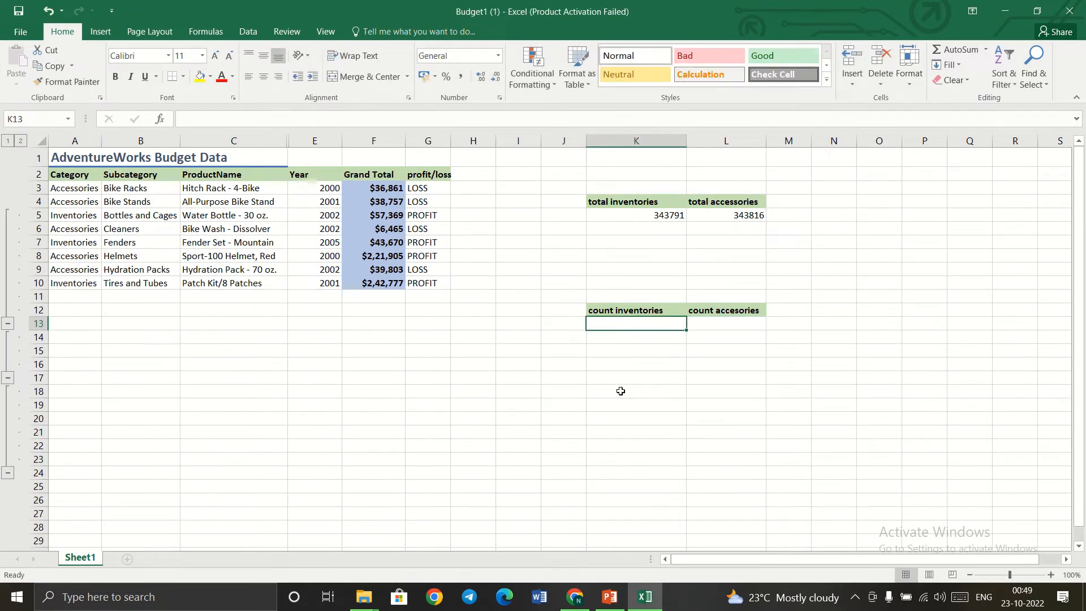
left_click(519, 376)
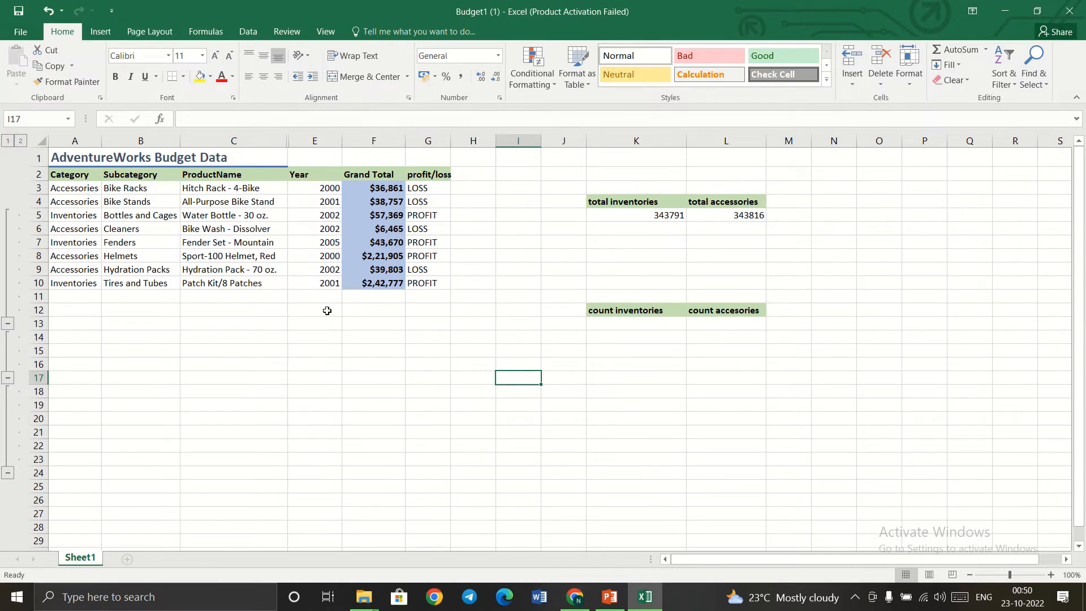
Step: Enter a COUNTIFS formula in K13 with the Category range A3:A10 and an empty quoted criterion
double_click(645, 328)
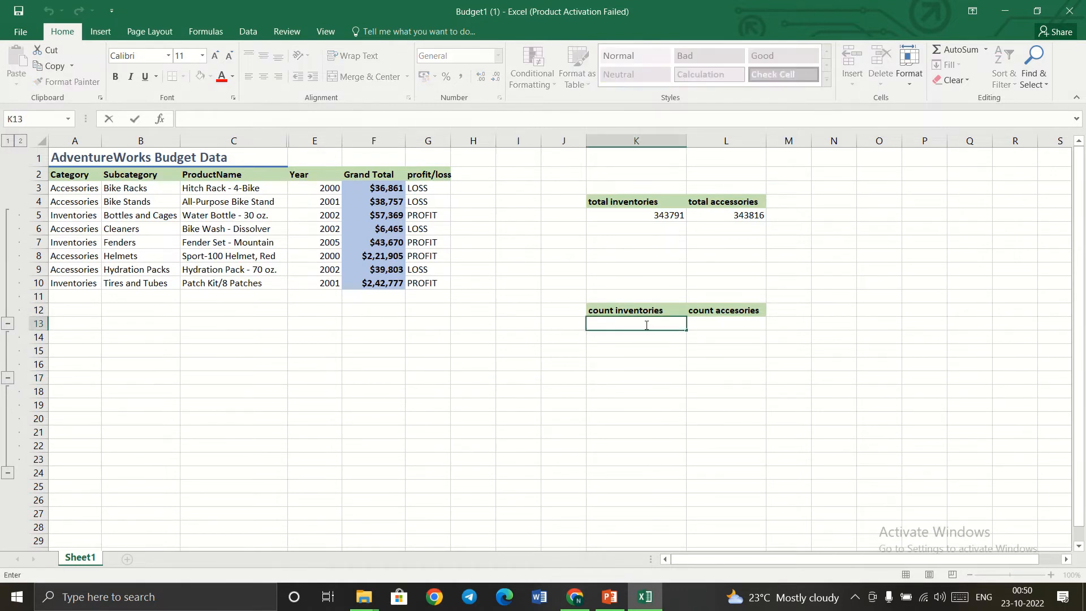
type("=cou")
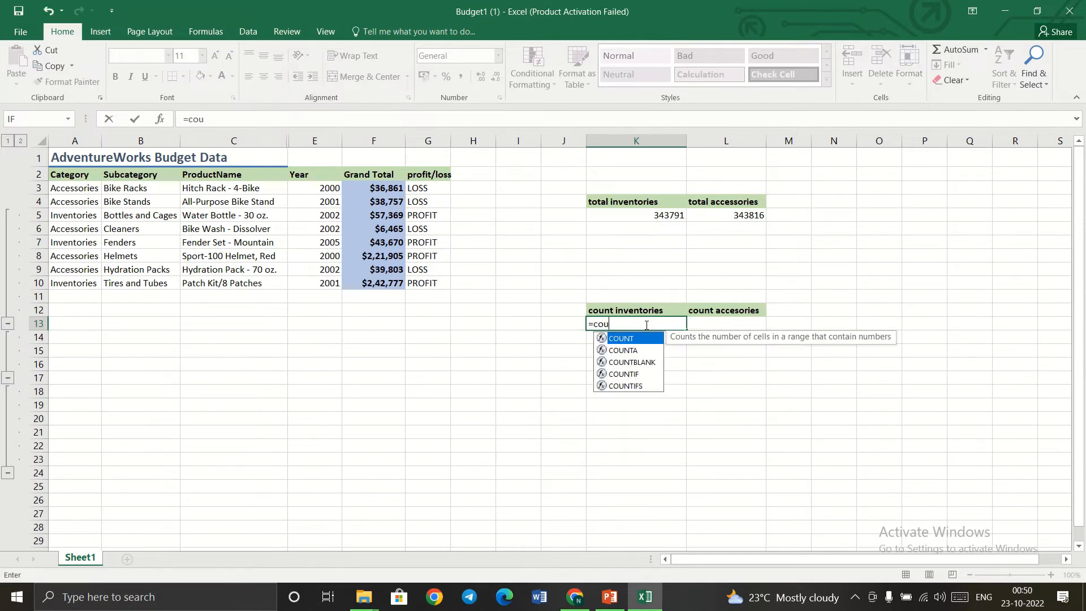
type("n")
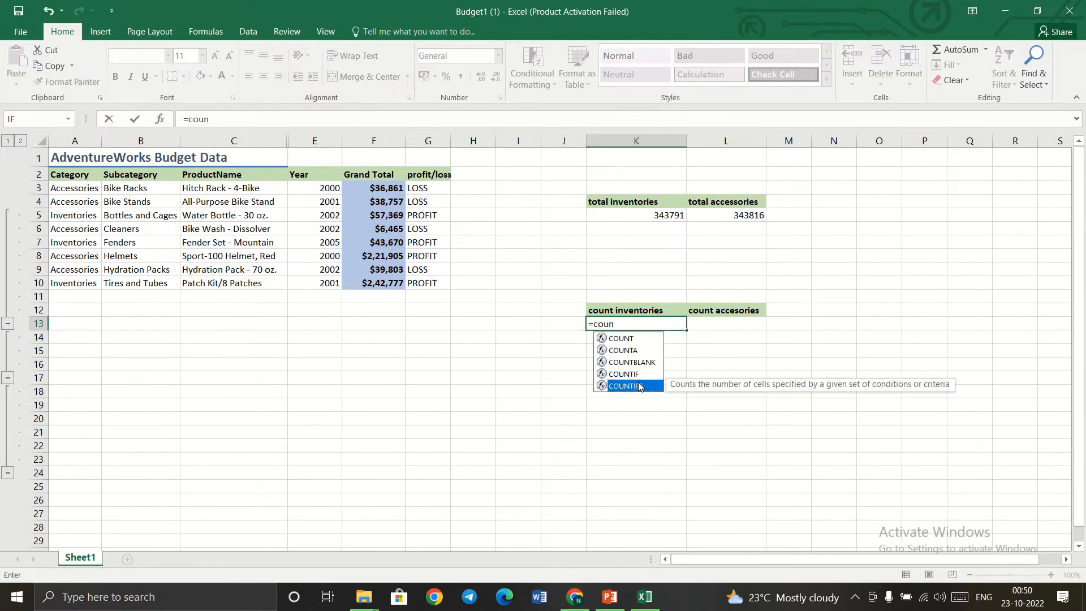
double_click(638, 385)
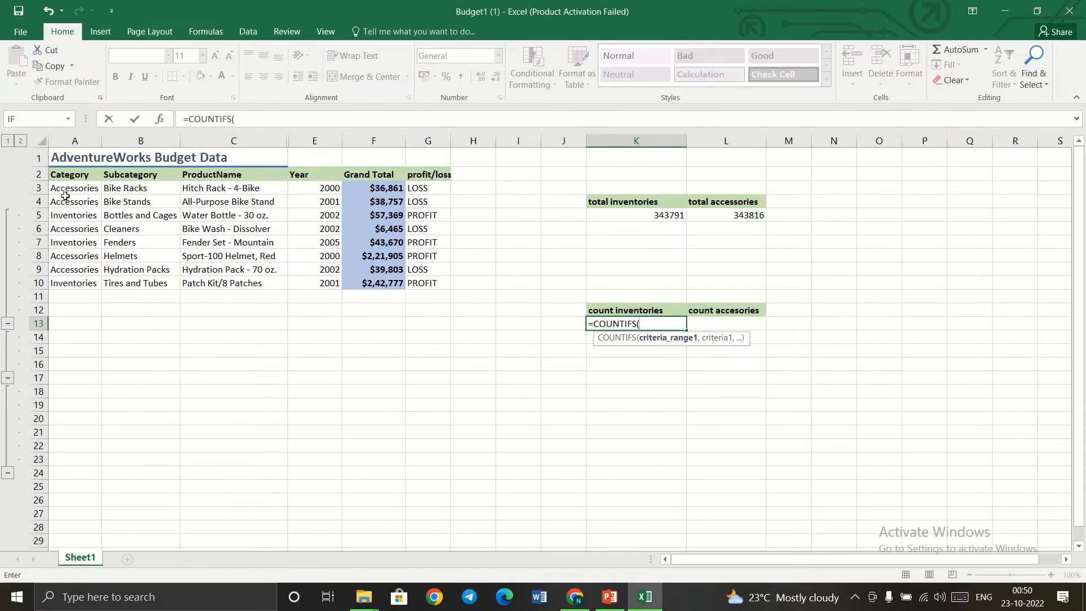
left_click_drag(72, 187, 78, 281)
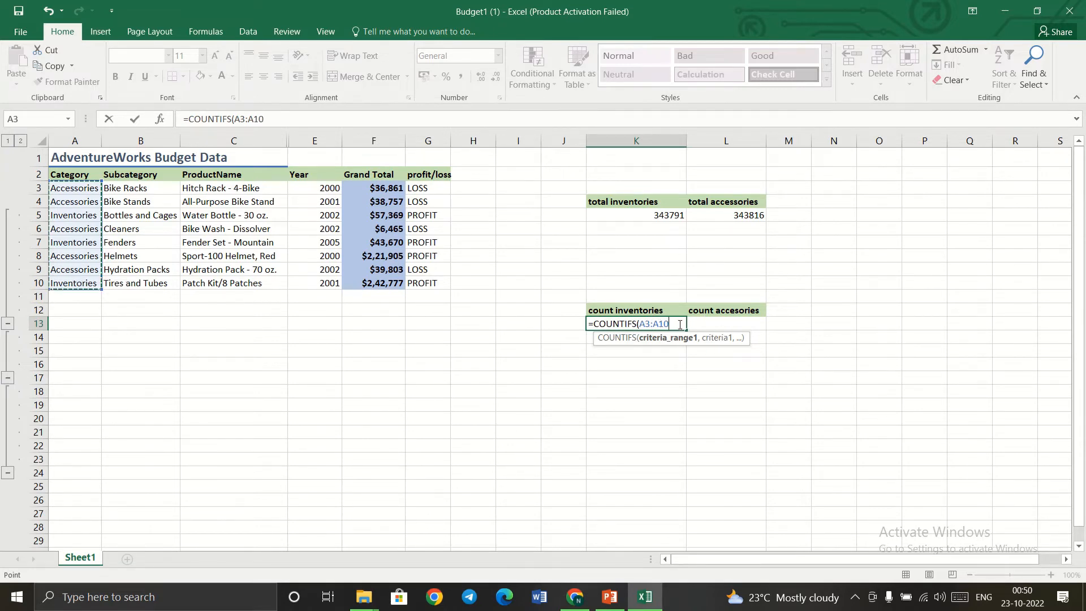
type(",")
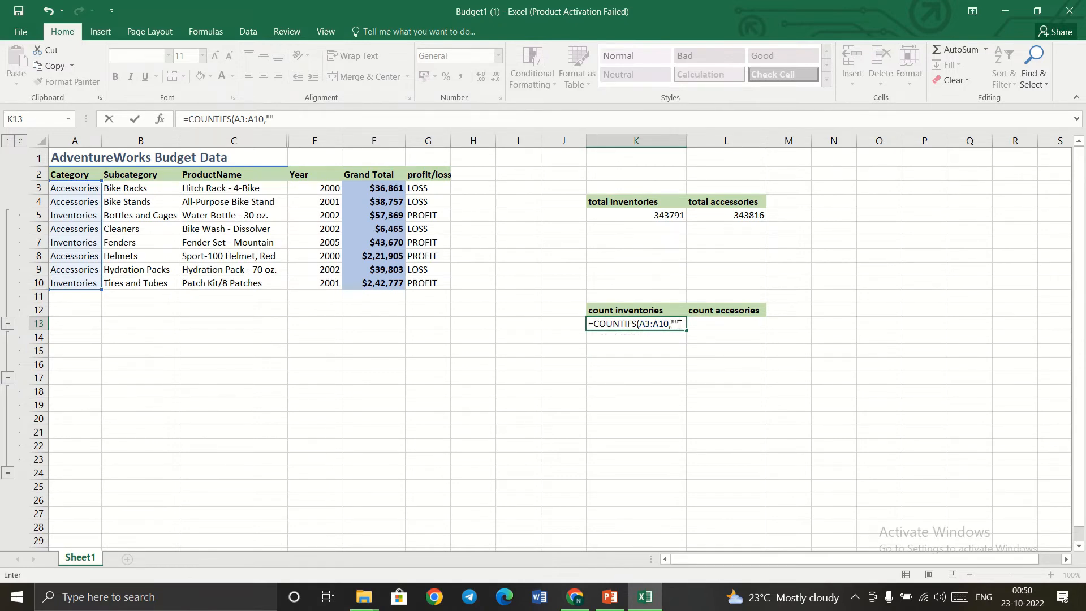
key("Escape")
key("Left")
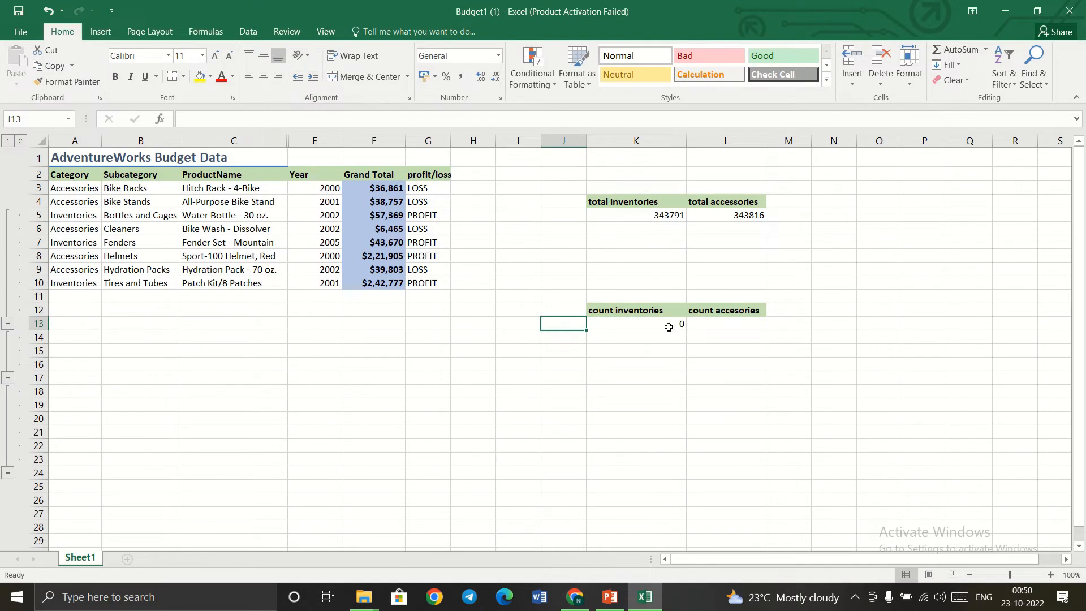
Step: Fill in the COUNTIFS criterion in K13 as "=inventories" and commit the formula
double_click(681, 324)
left_click(678, 325)
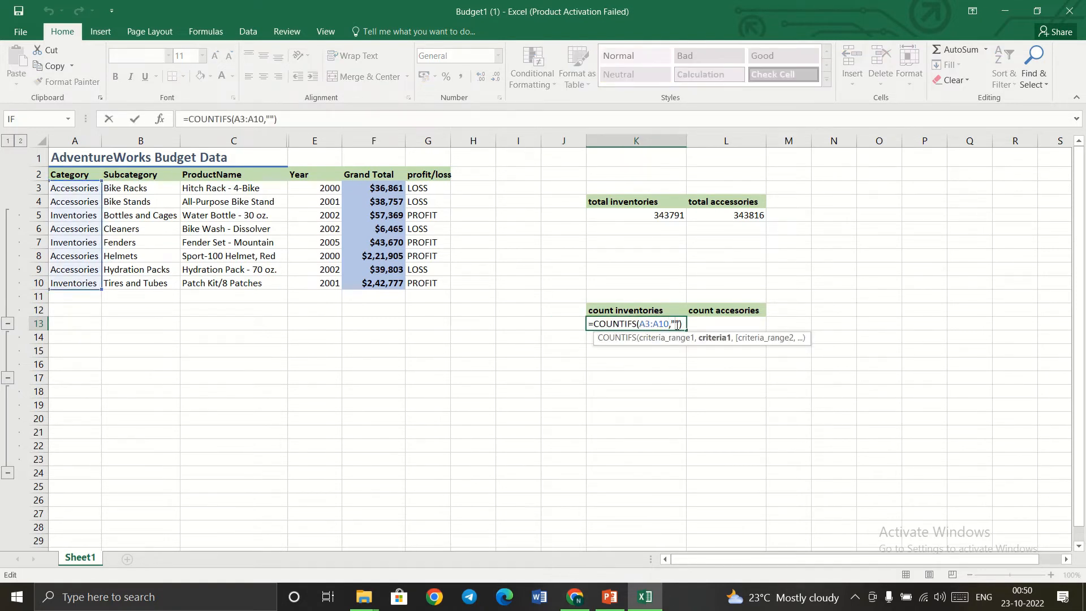
type("=inventories")
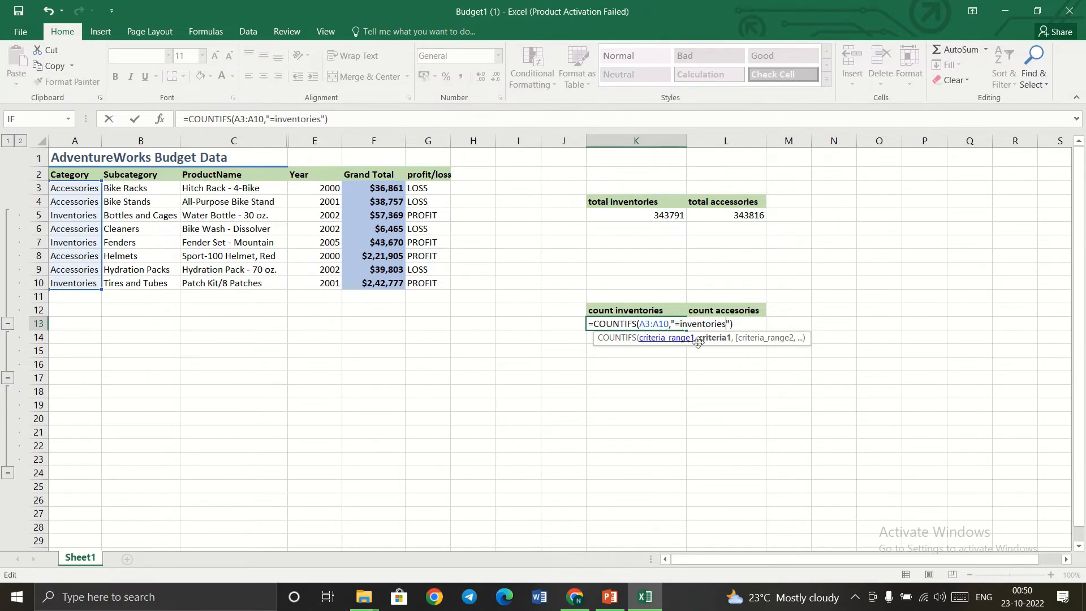
left_click(697, 362)
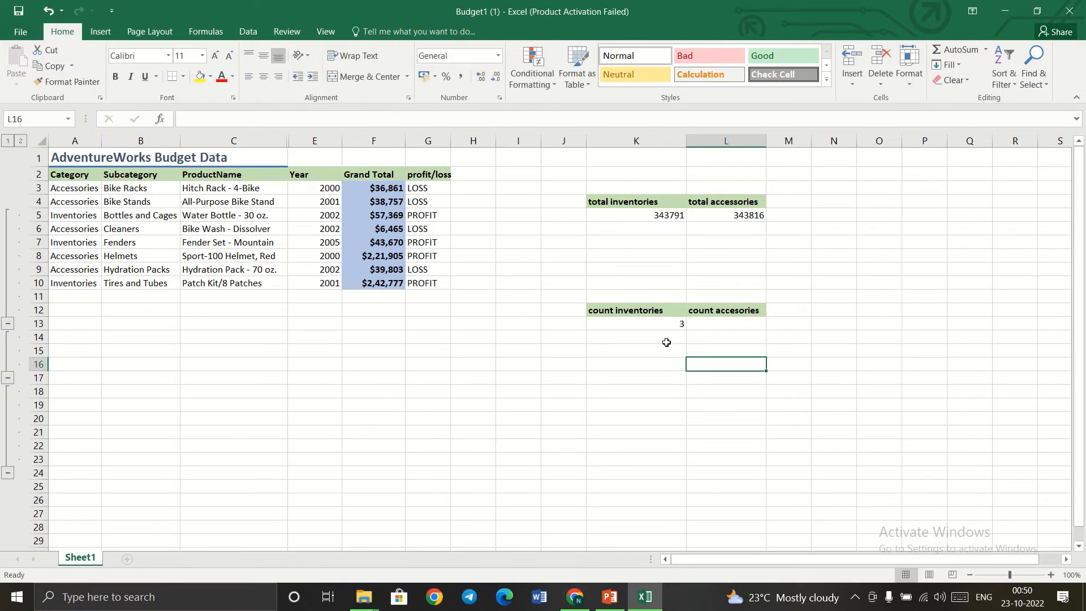
Step: Enter a COUNTIFS formula in L13 under count accesories with the Category range A3:A10 and an empty quoted criterion
left_click(672, 326)
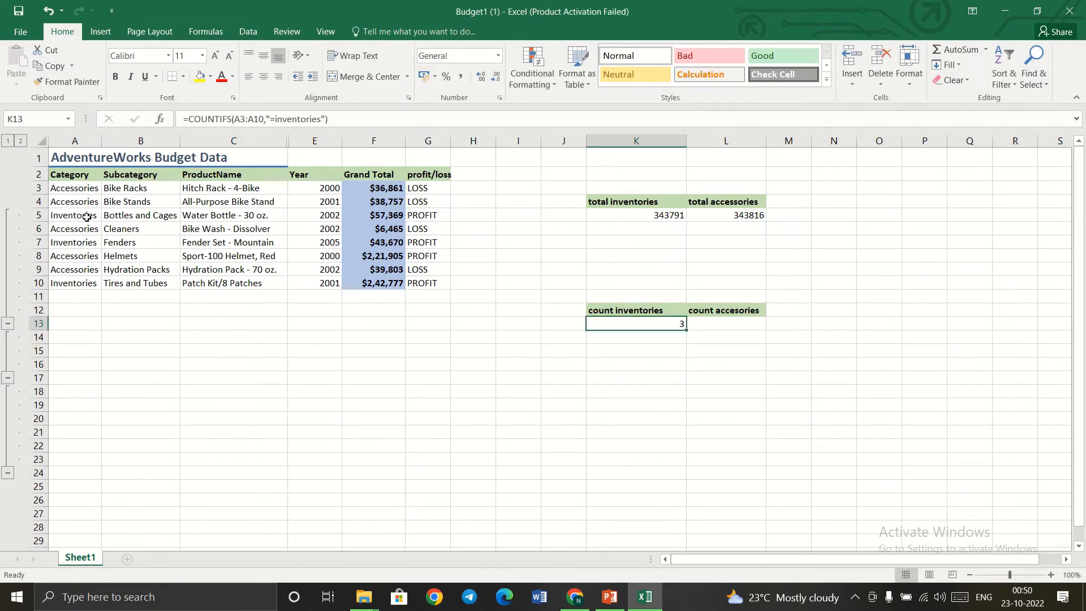
double_click(721, 322)
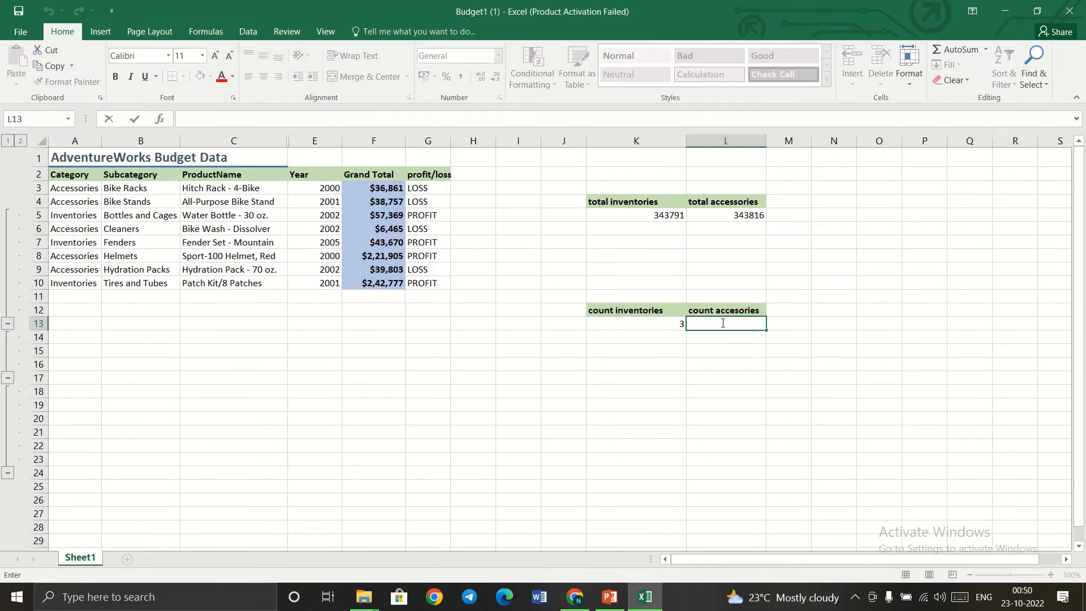
type("=cou")
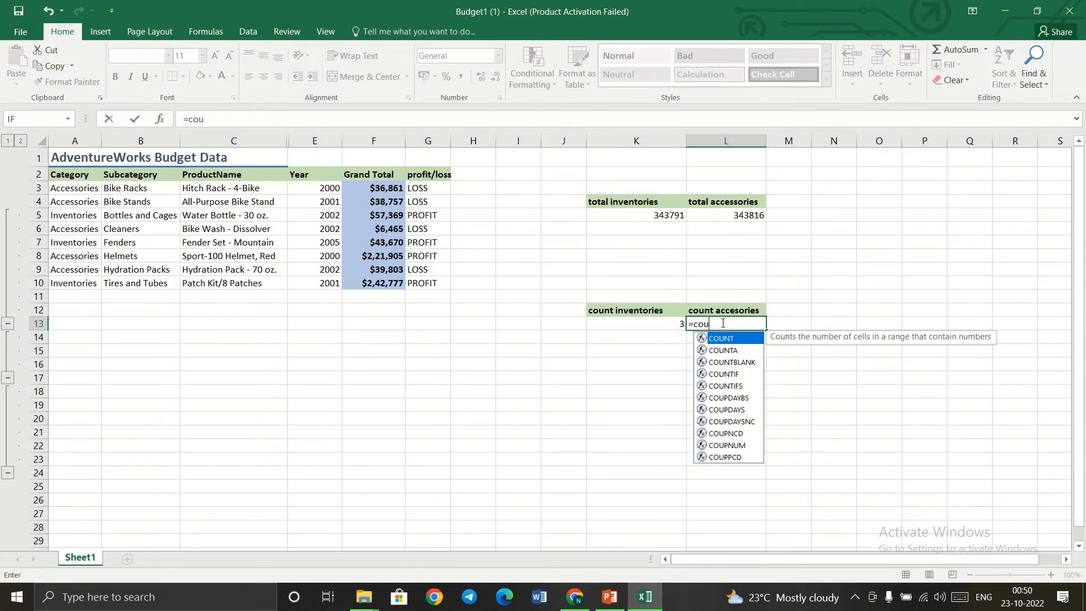
type("ntif")
double_click(738, 351)
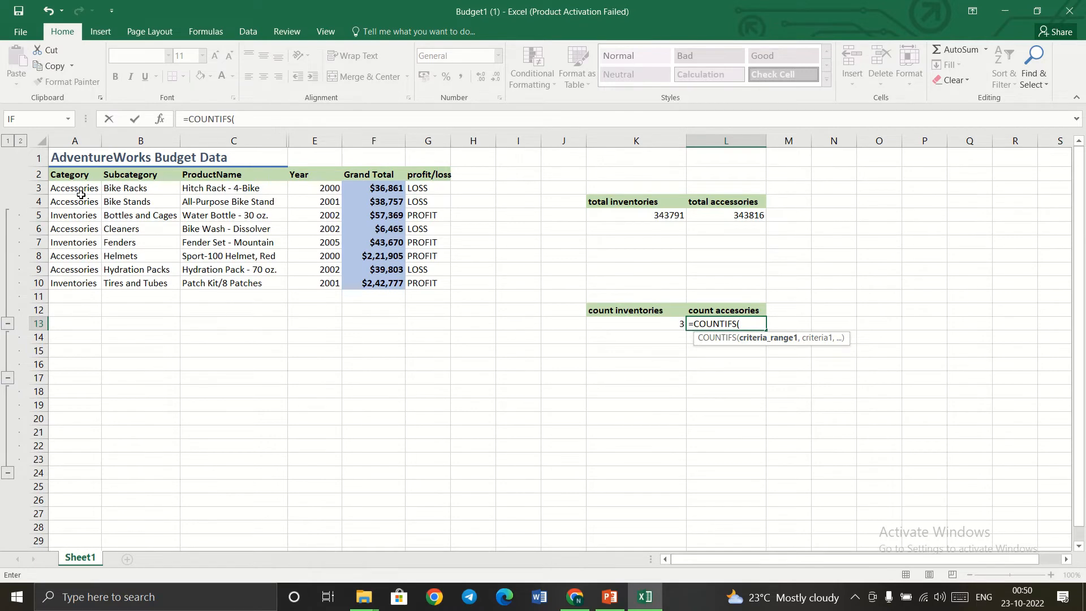
left_click_drag(81, 190, 79, 283)
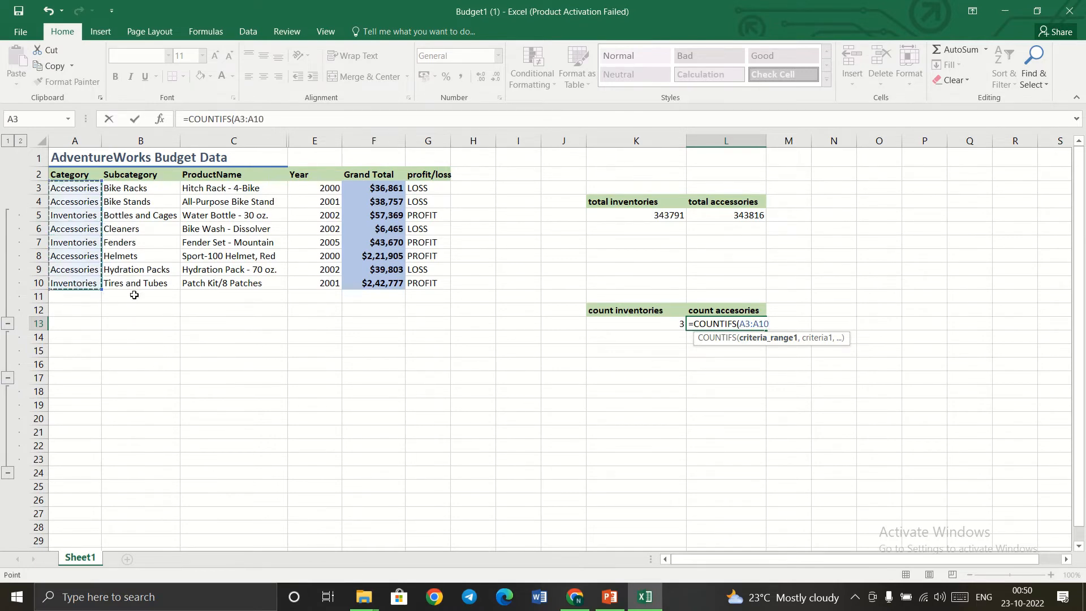
type(",")
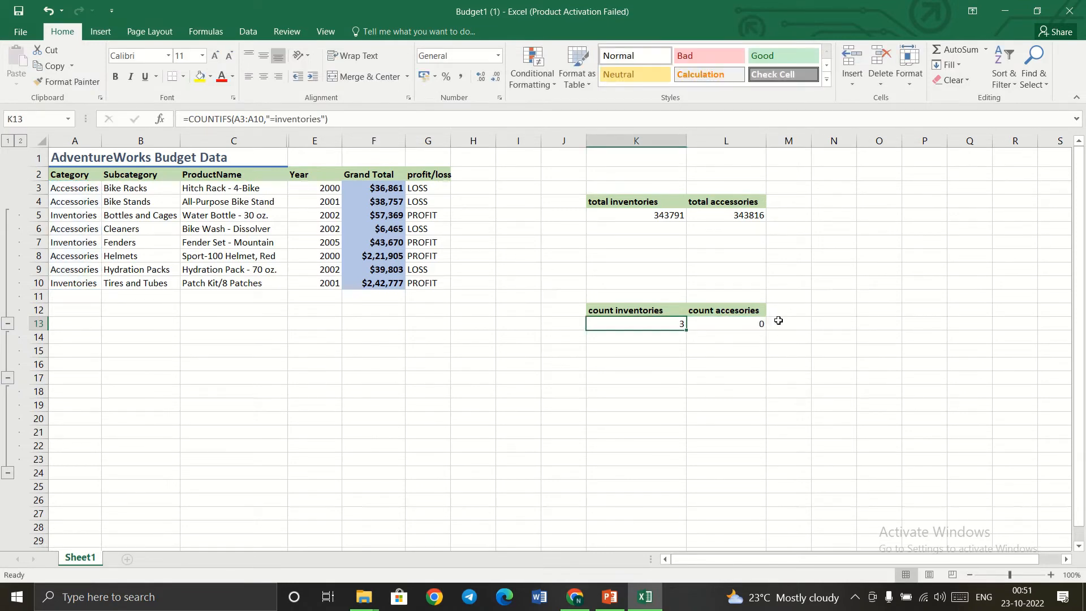
Step: Fill in the COUNTIFS criterion in L13 as "=Accessories" and commit the formula
left_click(757, 325)
double_click(773, 325)
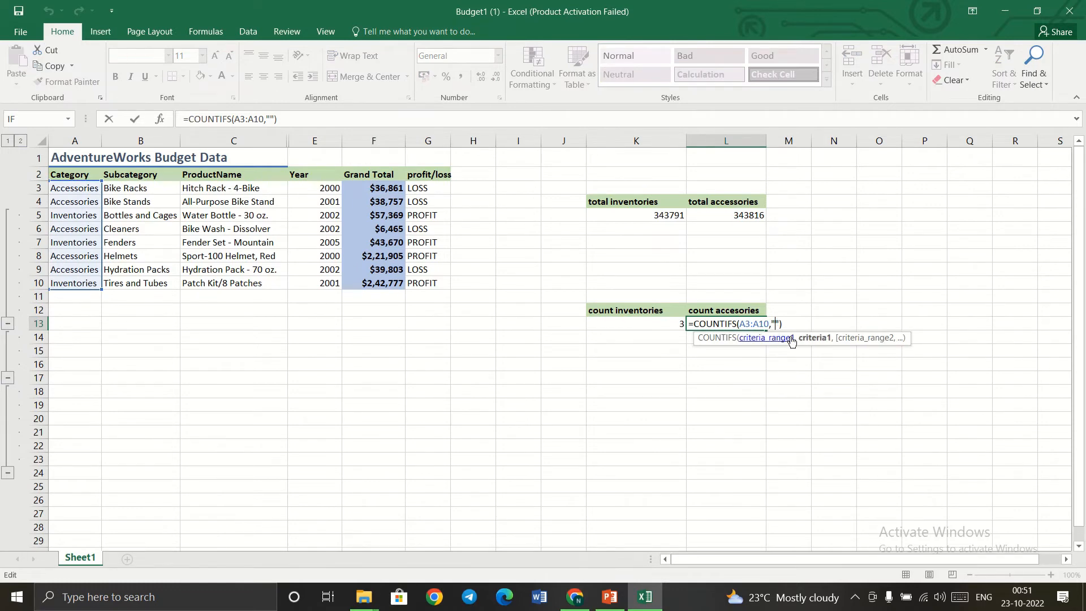
left_click(82, 190)
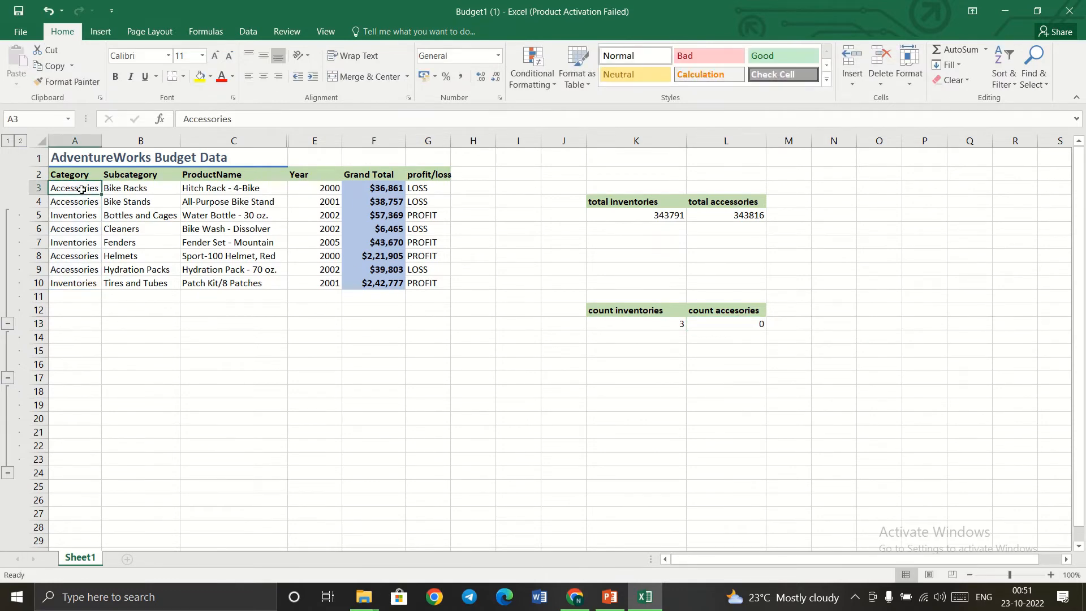
double_click(724, 326)
left_click(777, 325)
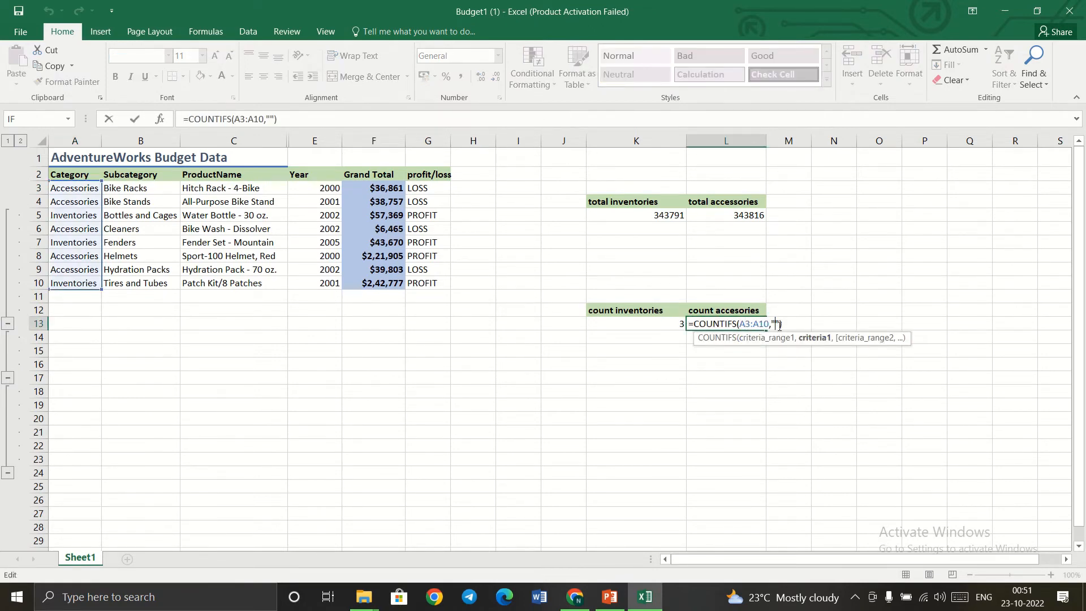
type("=Accessories")
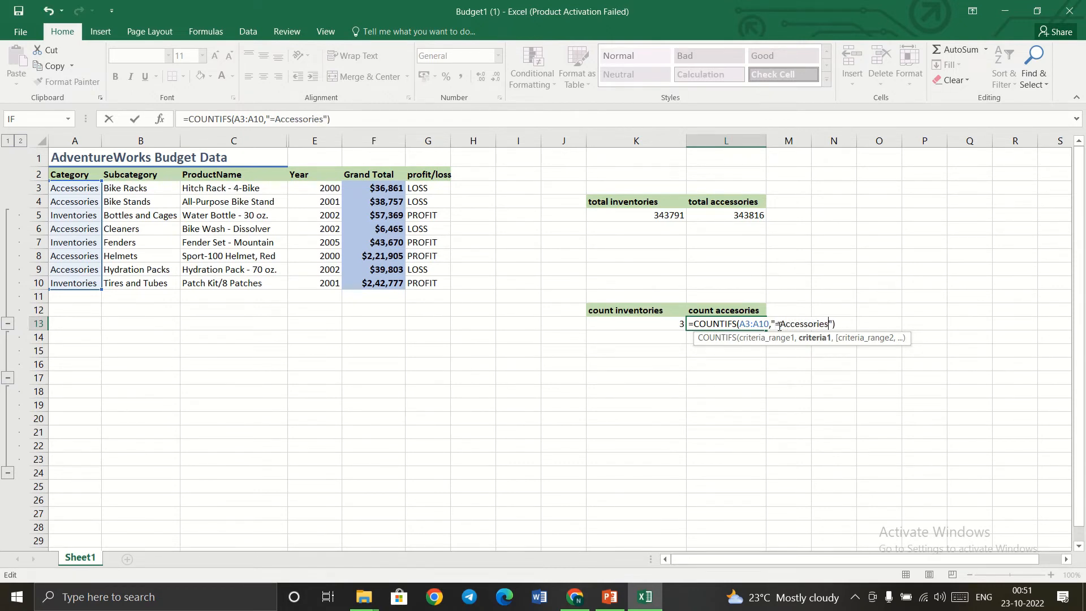
left_click(732, 378)
left_click(758, 324)
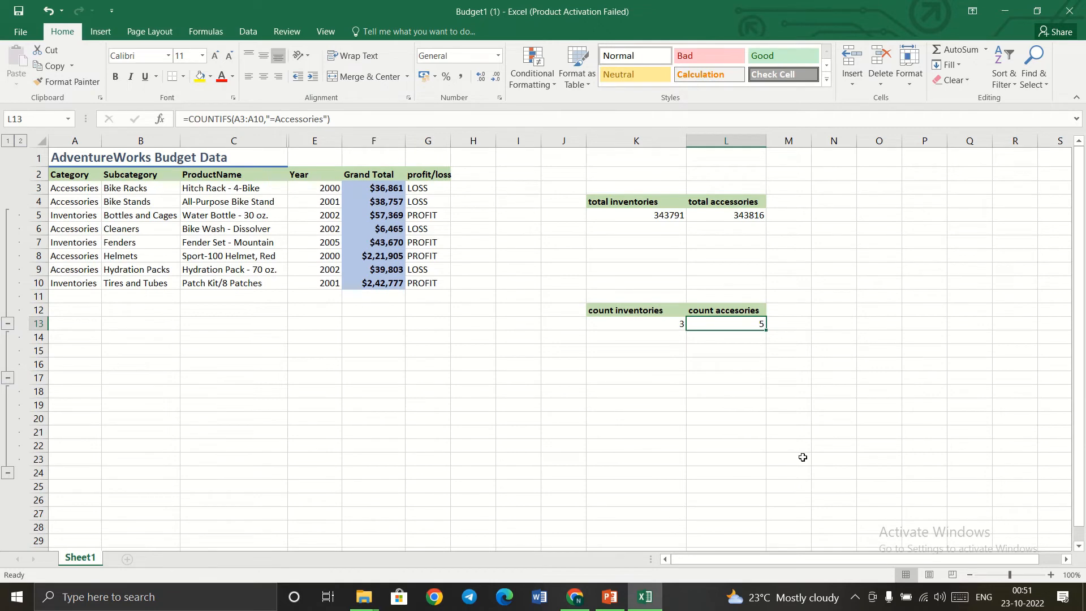
left_click(727, 394)
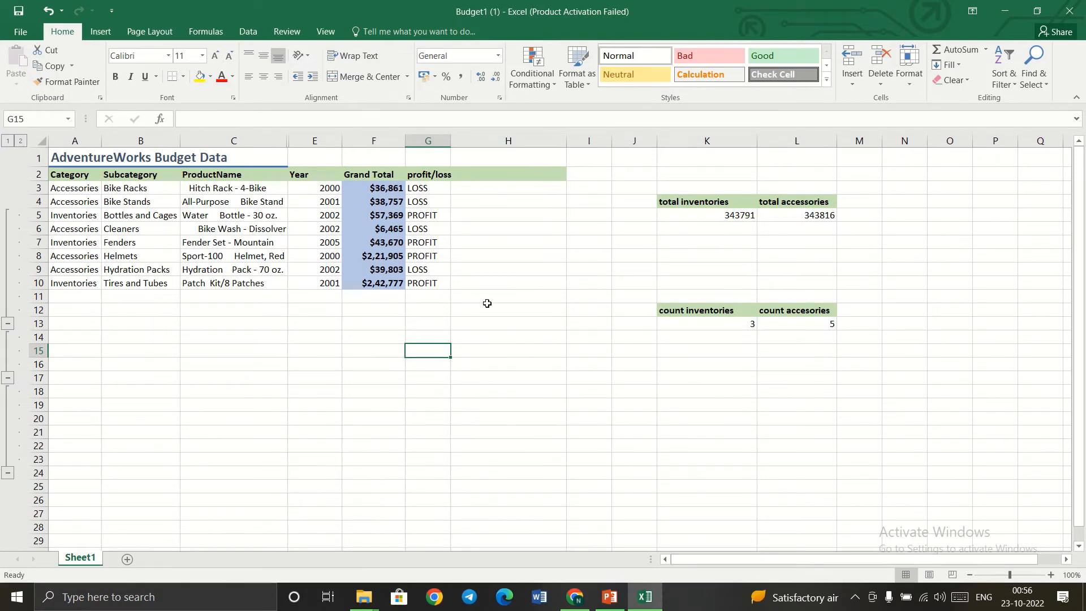
Step: Copy the ProductName header text from C2 into the empty header cell H2
double_click(187, 188)
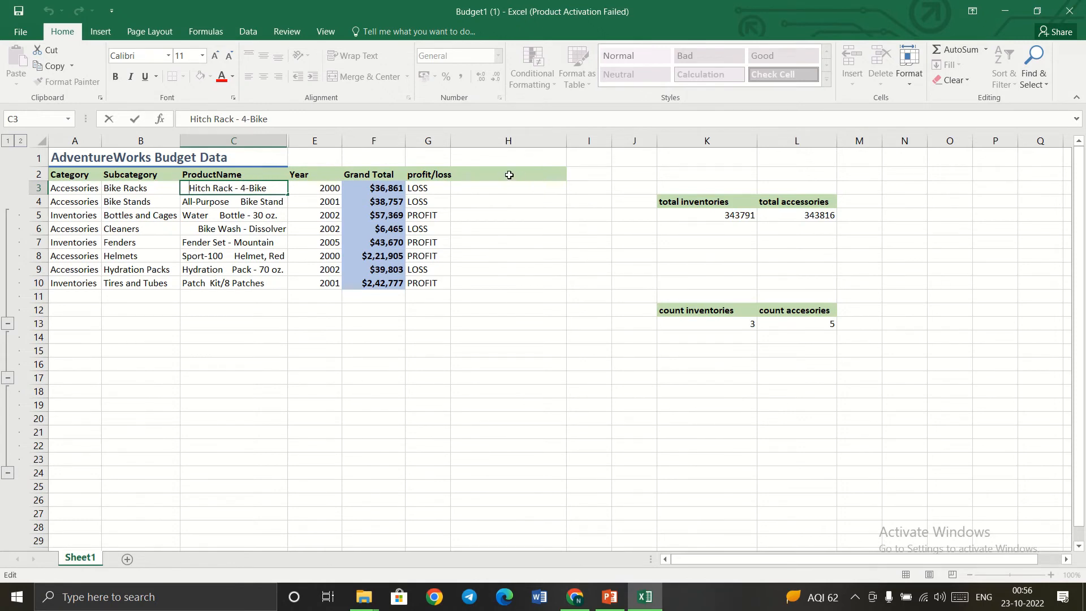
double_click(263, 175)
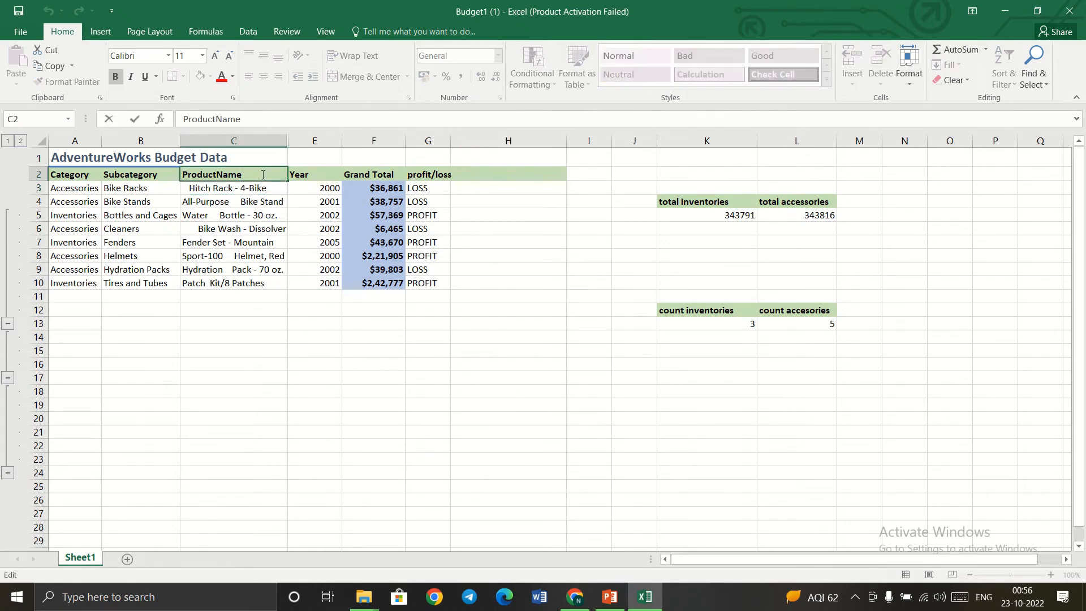
double_click(488, 177)
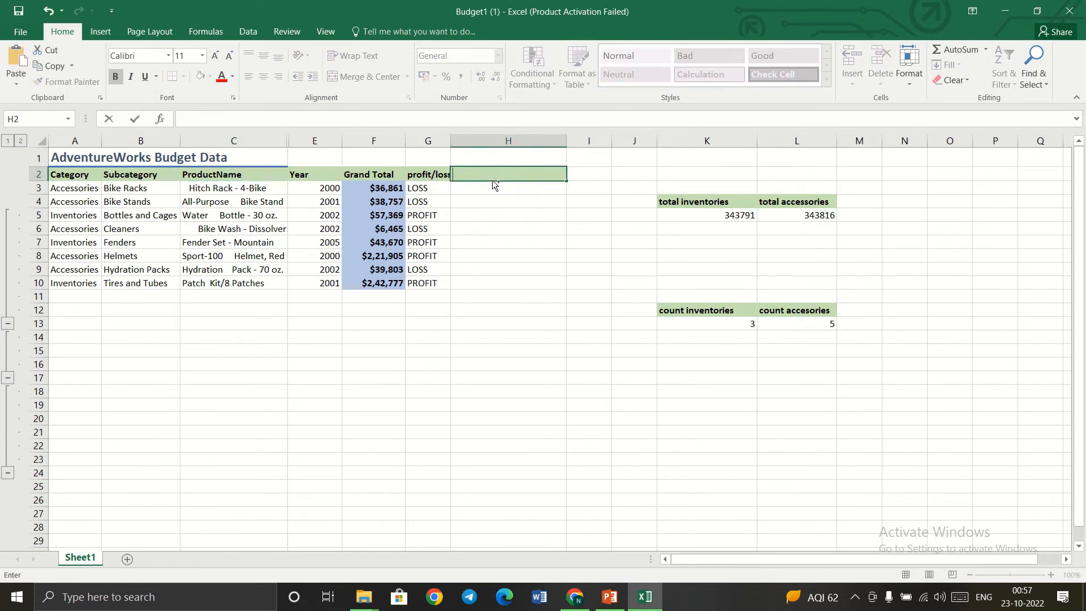
double_click(217, 180)
double_click(229, 175)
left_click_drag(242, 175, 182, 175)
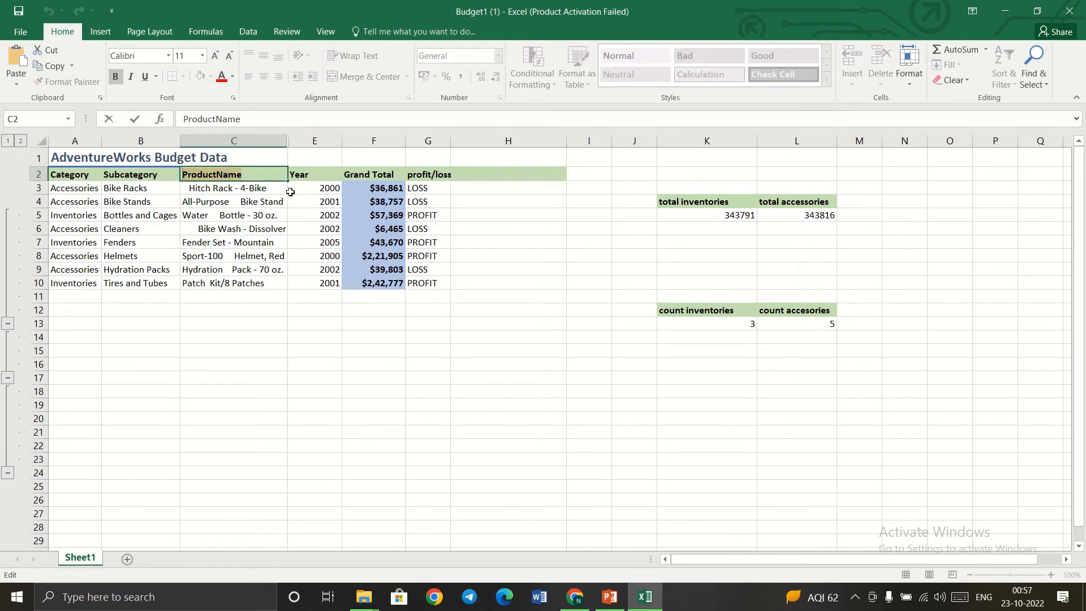
key("ctrl+c")
left_click(496, 181)
key("ctrl+v")
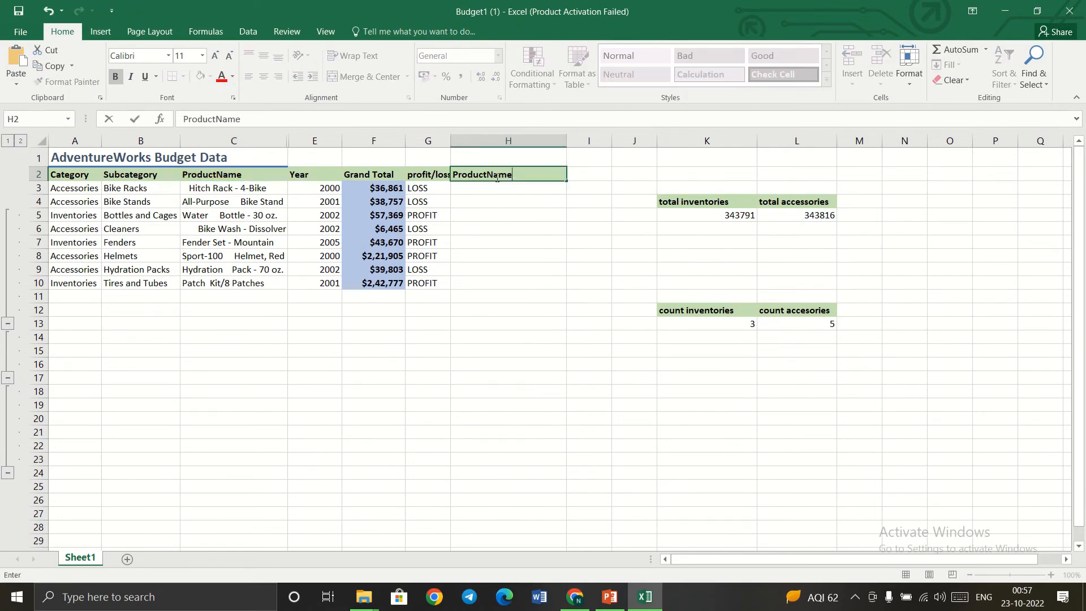
Step: Append "(c)" to the header in H2 so it reads ProductName(c), and commit it
double_click(479, 175)
left_click(524, 173)
type("(c)")
left_click(498, 187)
Step: Enter the formula =TRIM(C3) in H3 to strip the extra spaces from the first product name
double_click(512, 188)
type("=")
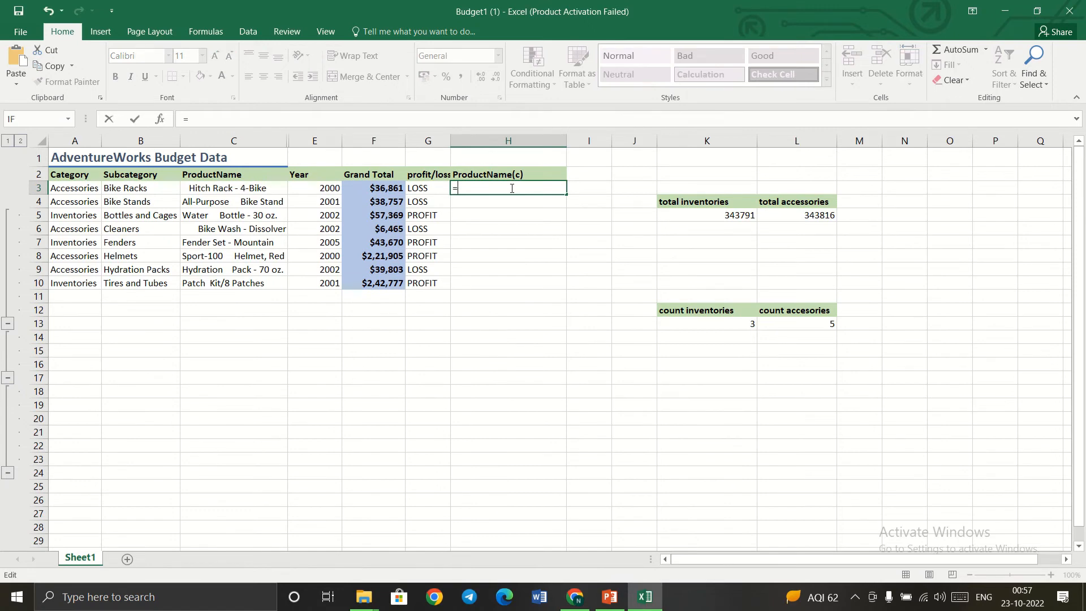
type("trim")
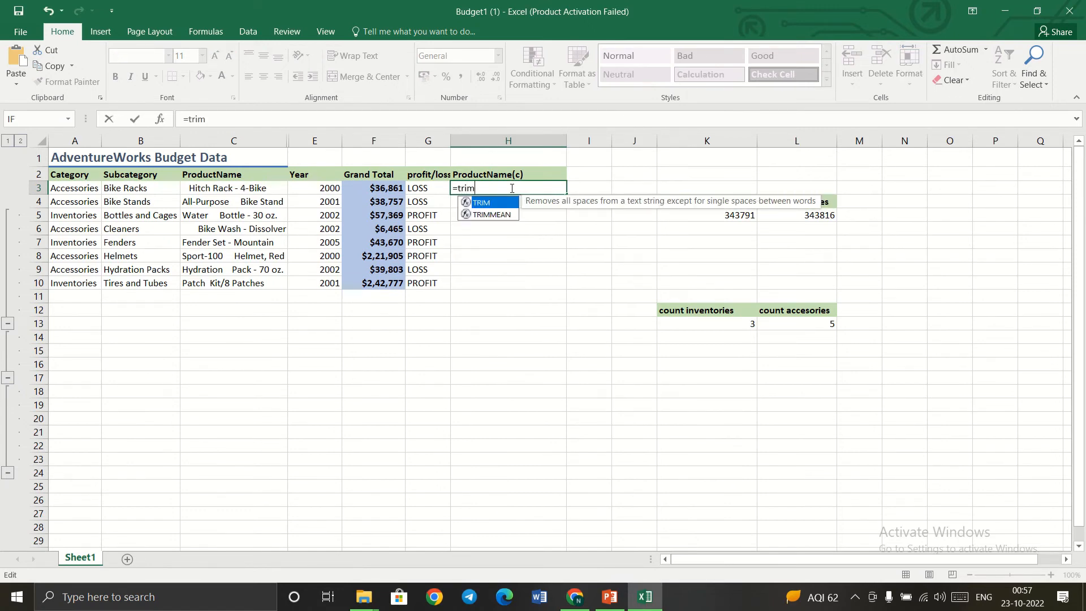
double_click(494, 202)
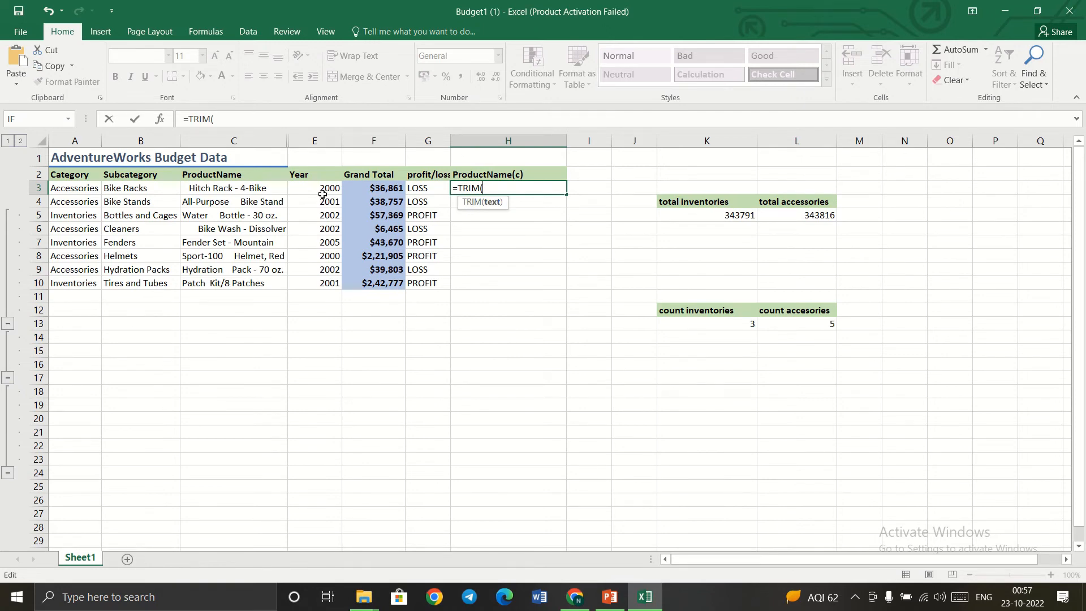
left_click(254, 189)
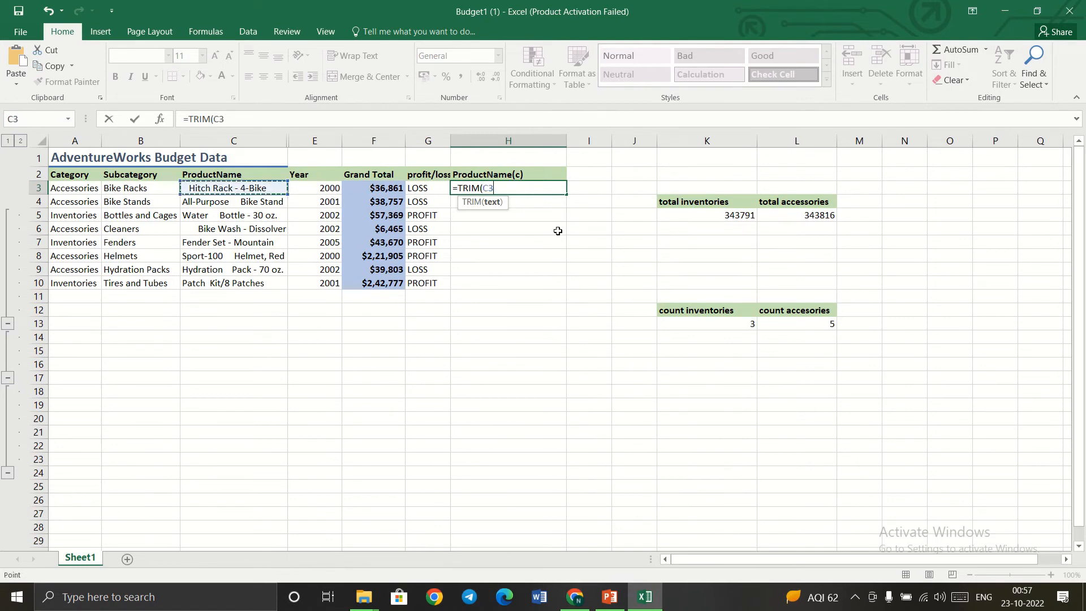
left_click(521, 203)
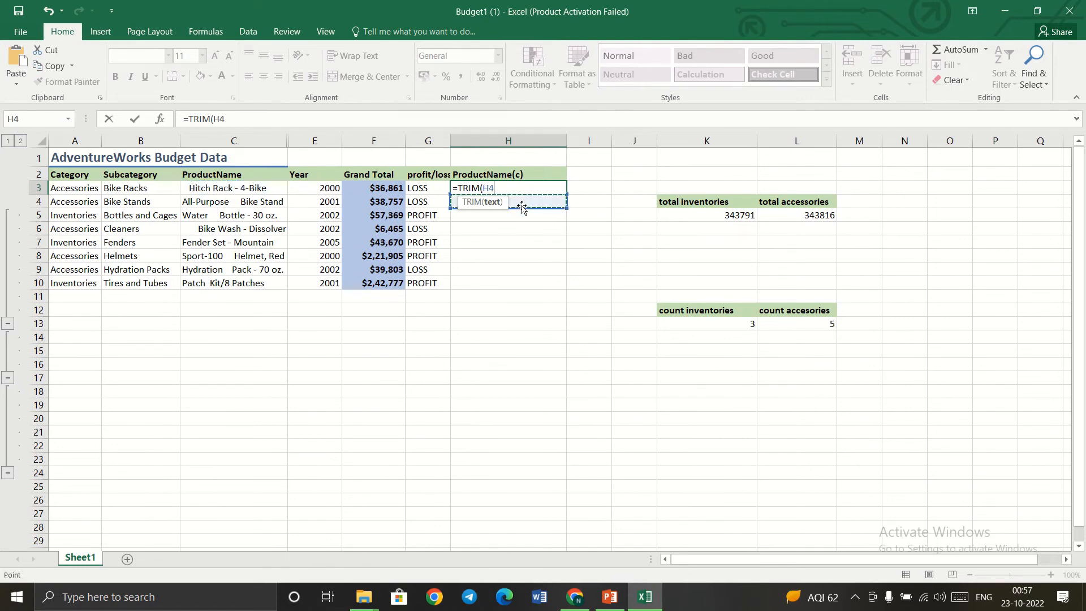
left_click(264, 193)
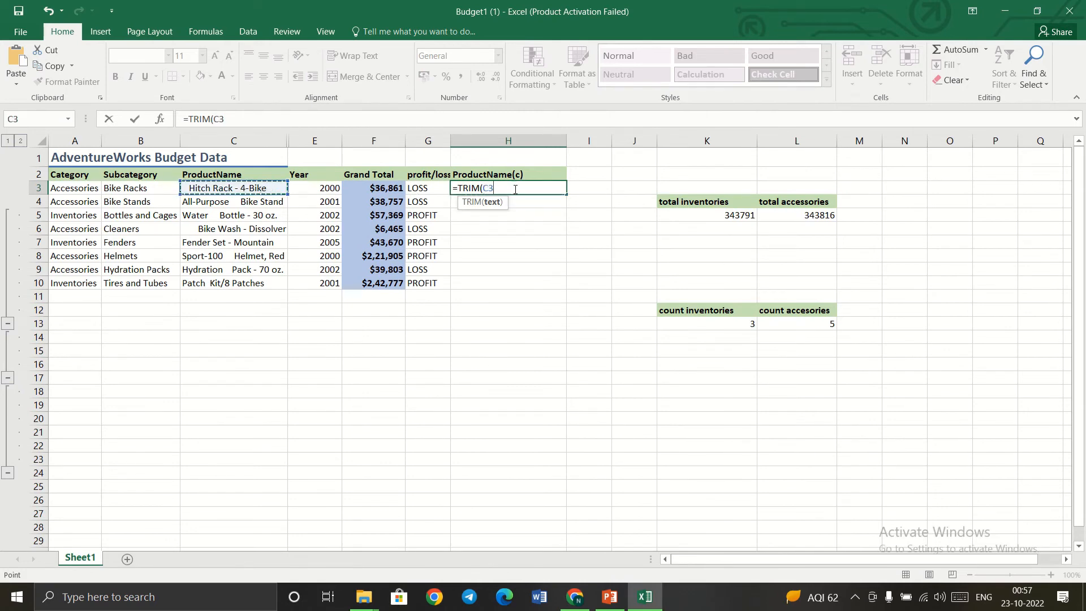
key("Return")
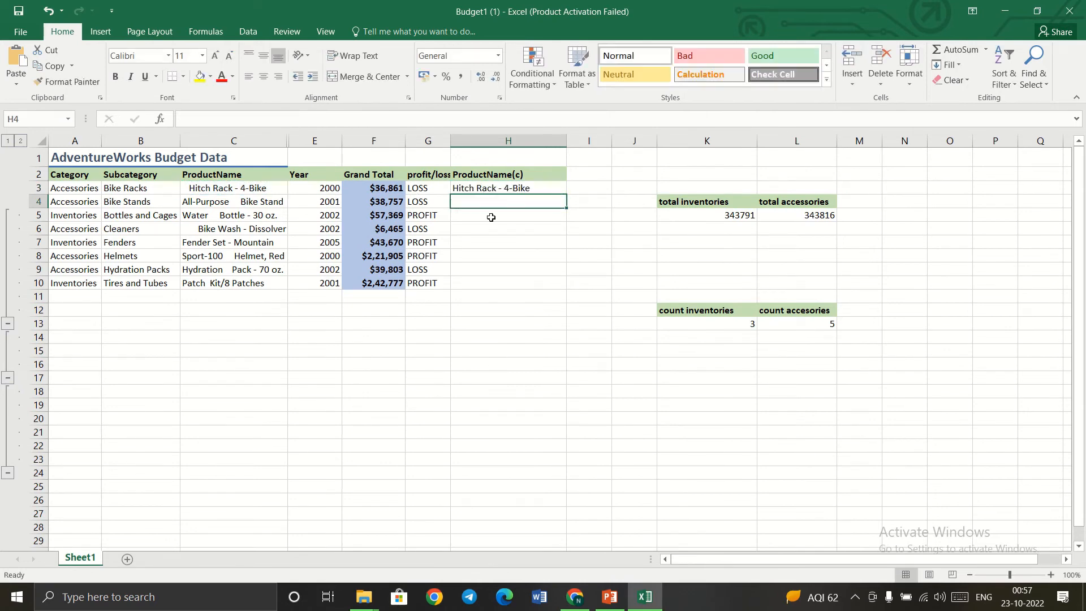
Step: Compare the original name in C3 with H3, and fill the TRIM formula from H3 down to H10
left_click(192, 188)
double_click(194, 189)
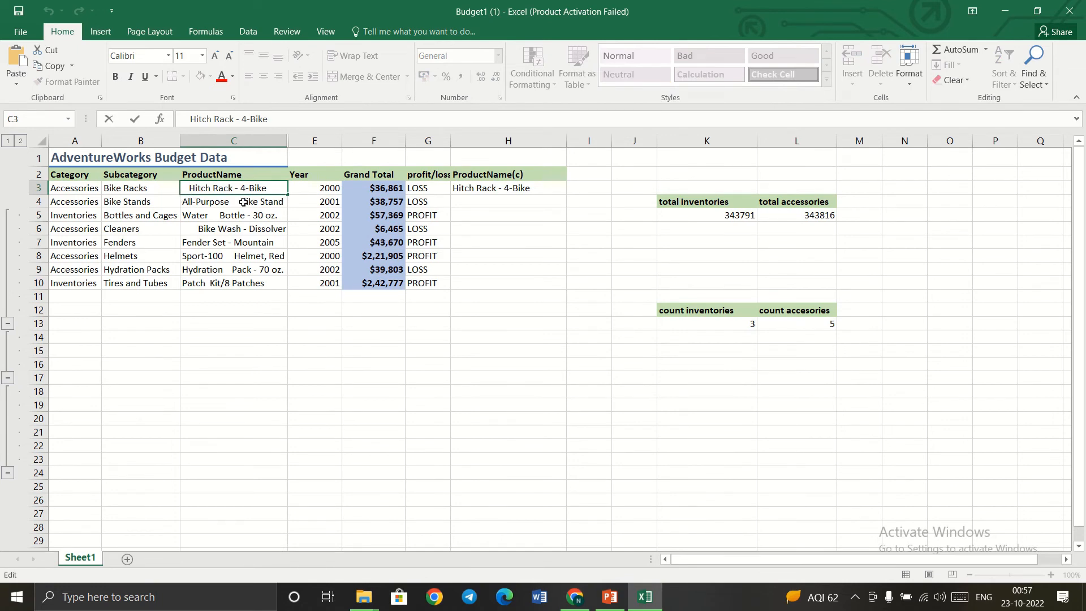
left_click(530, 190)
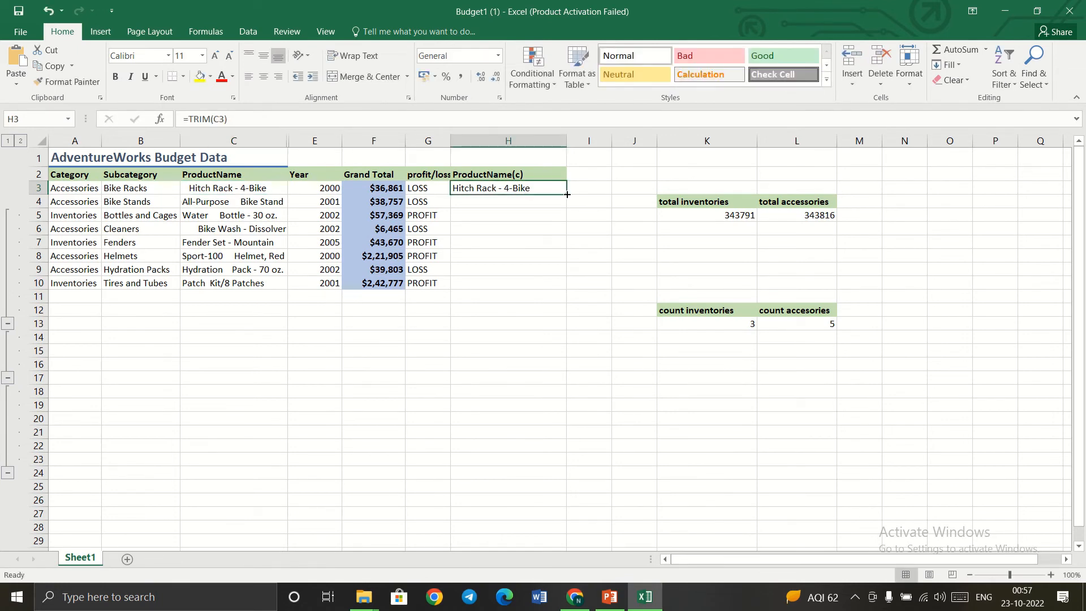
left_click_drag(566, 194, 562, 290)
left_click(540, 307)
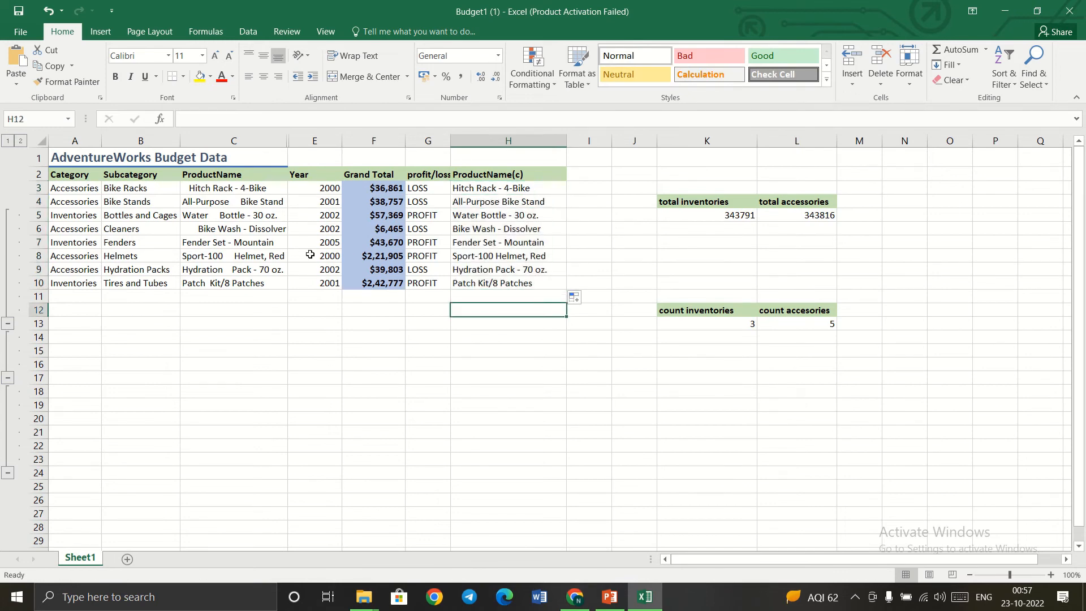